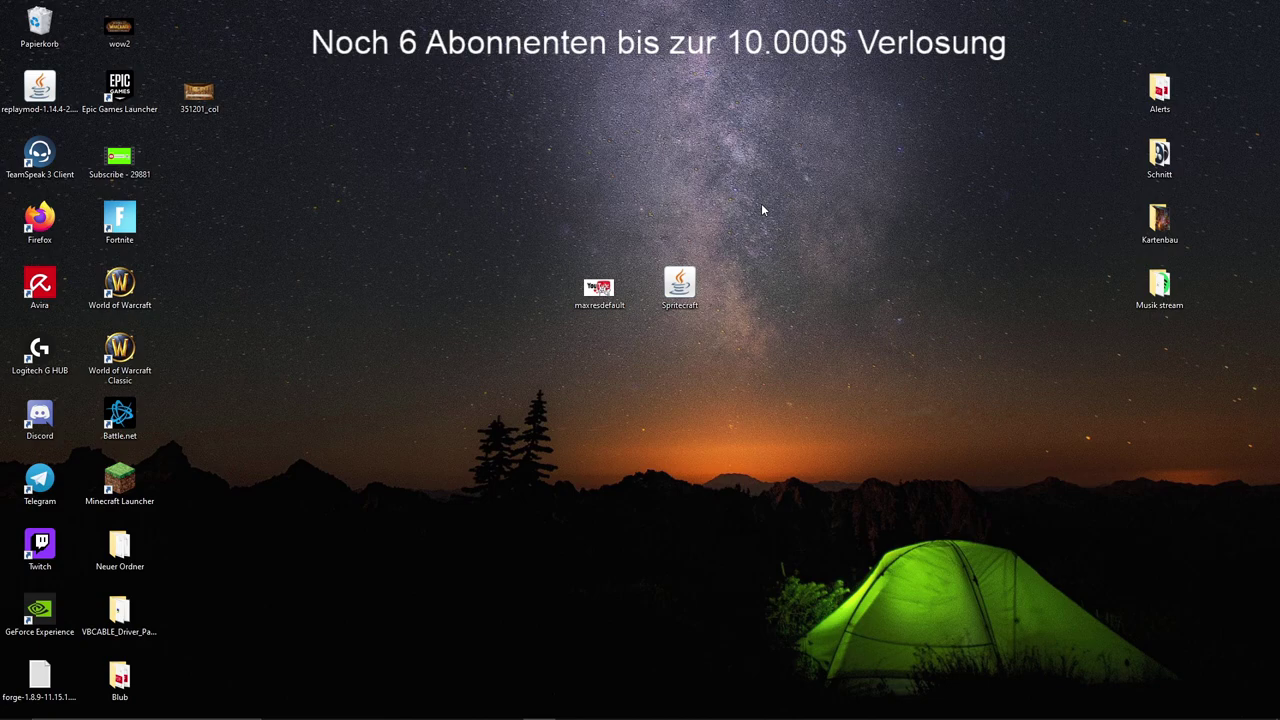
Rearrange the maxresdefault and Spritecraft icons on the desktop so they sit farther apart
left_click_drag(679, 285, 762, 218)
left_click_drag(605, 288, 605, 224)
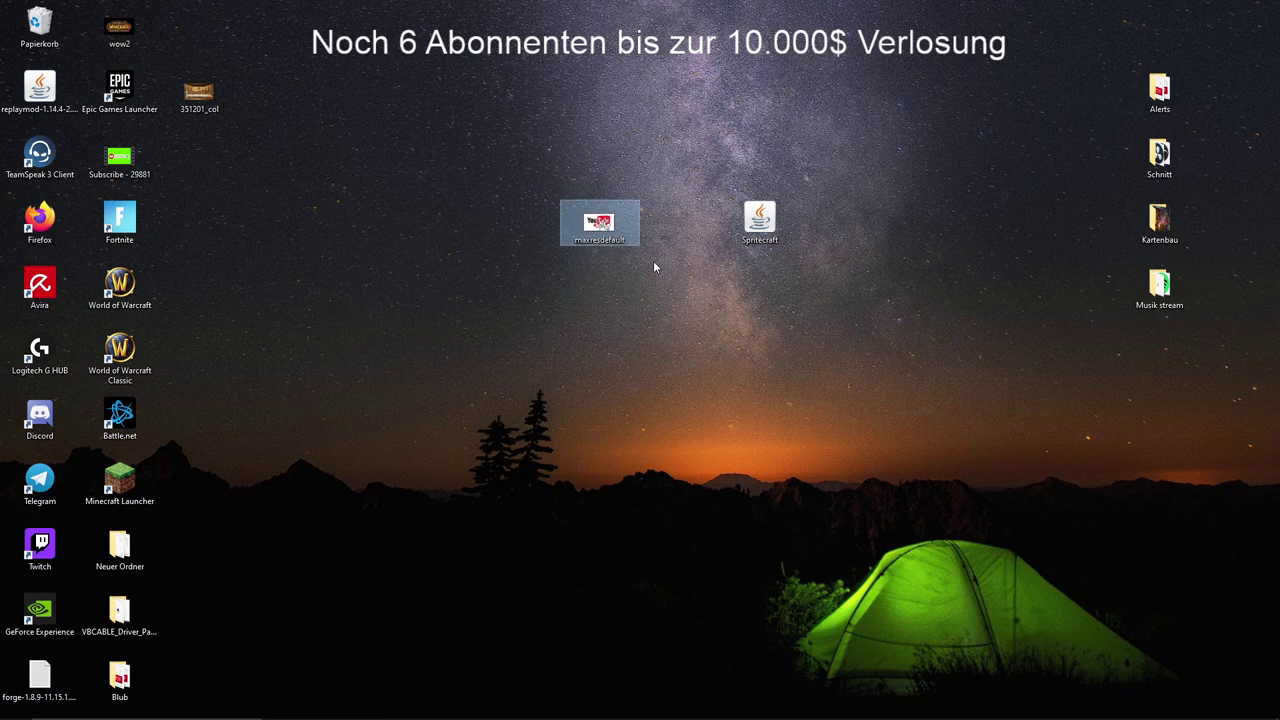
left_click_drag(606, 224, 526, 222)
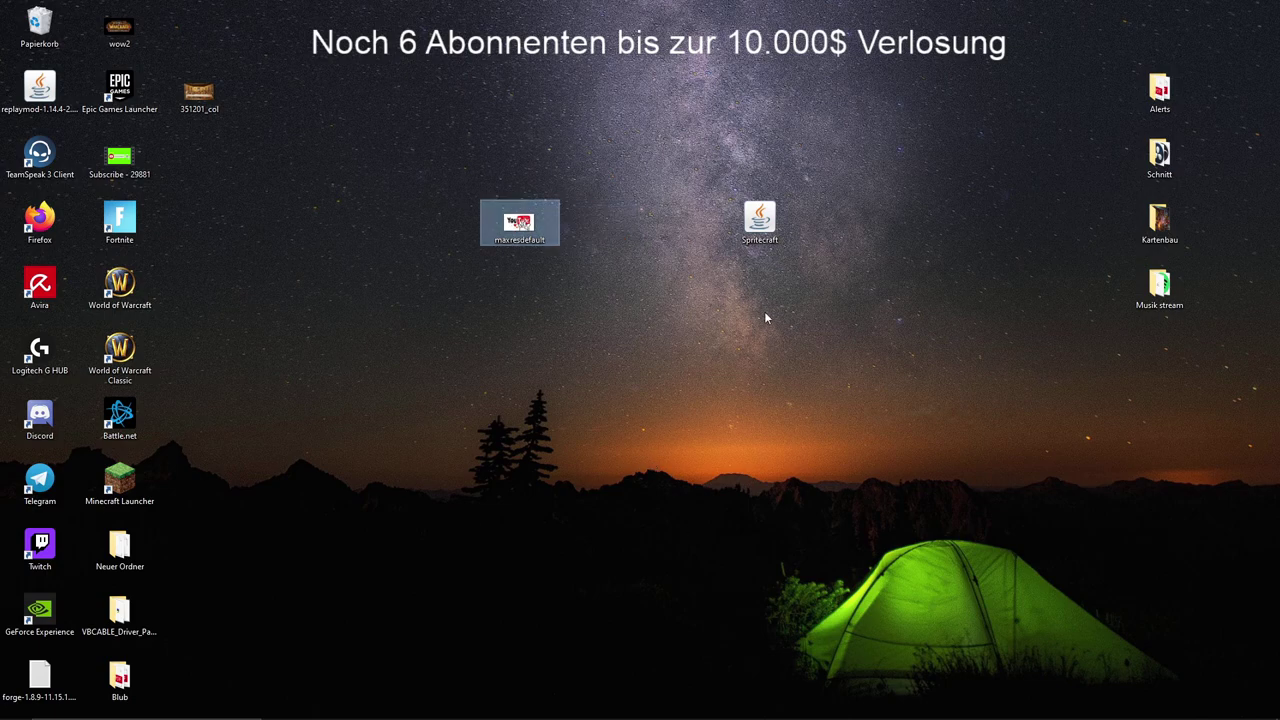
left_click_drag(786, 214, 786, 280)
Switch to Firefox, show the Spritecraft 1.1.6 download page, dismiss the download prompt and minimize the browser
mouse_move(372, 710)
left_click(397, 654)
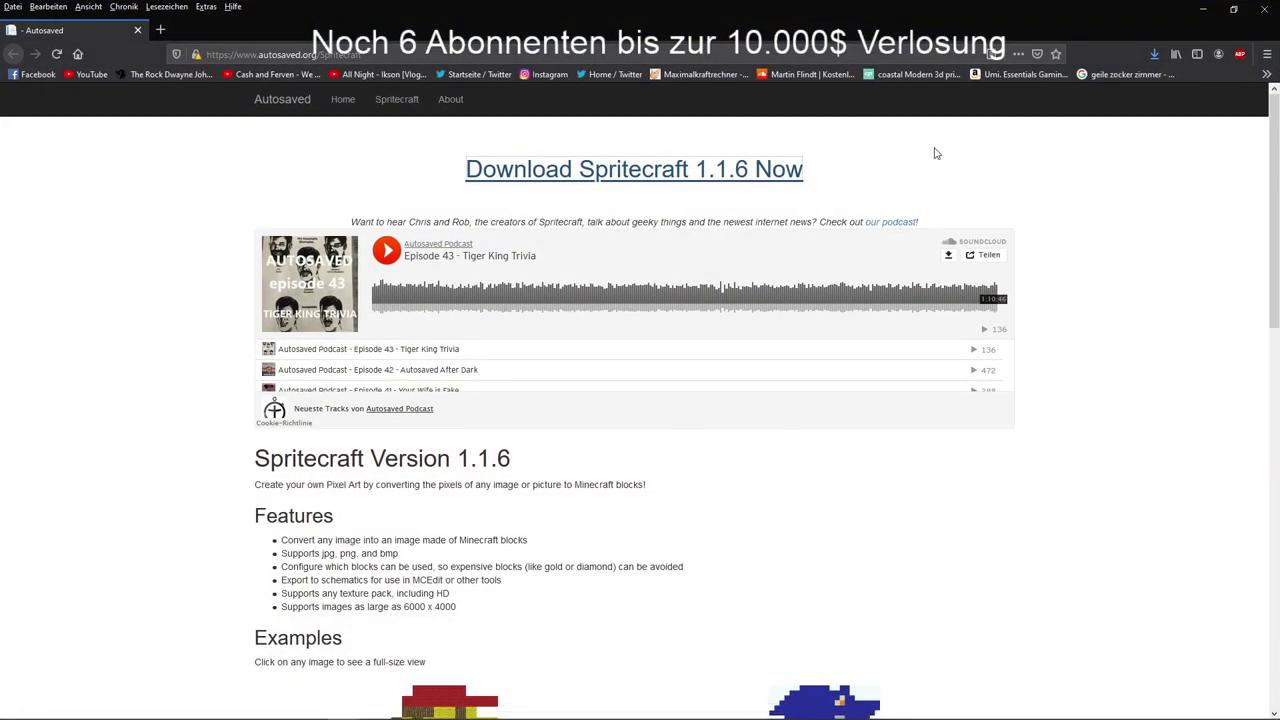
left_click(559, 205)
left_click(537, 211)
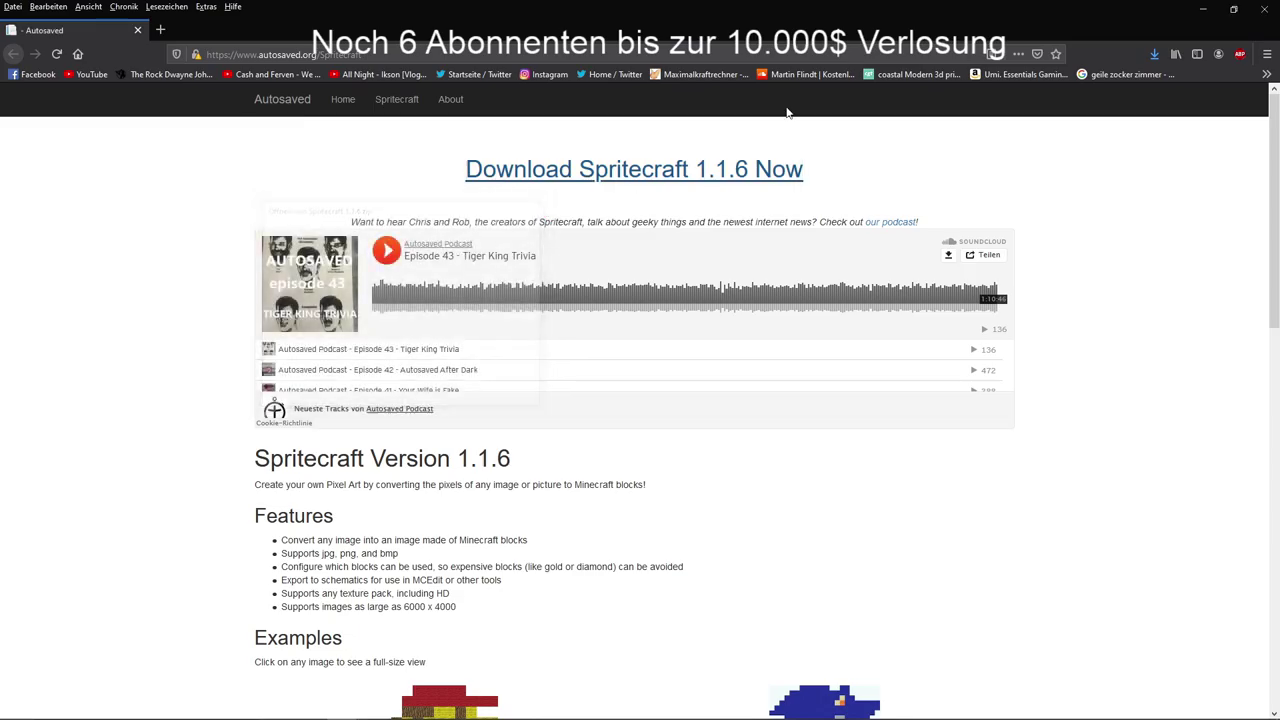
left_click(1203, 9)
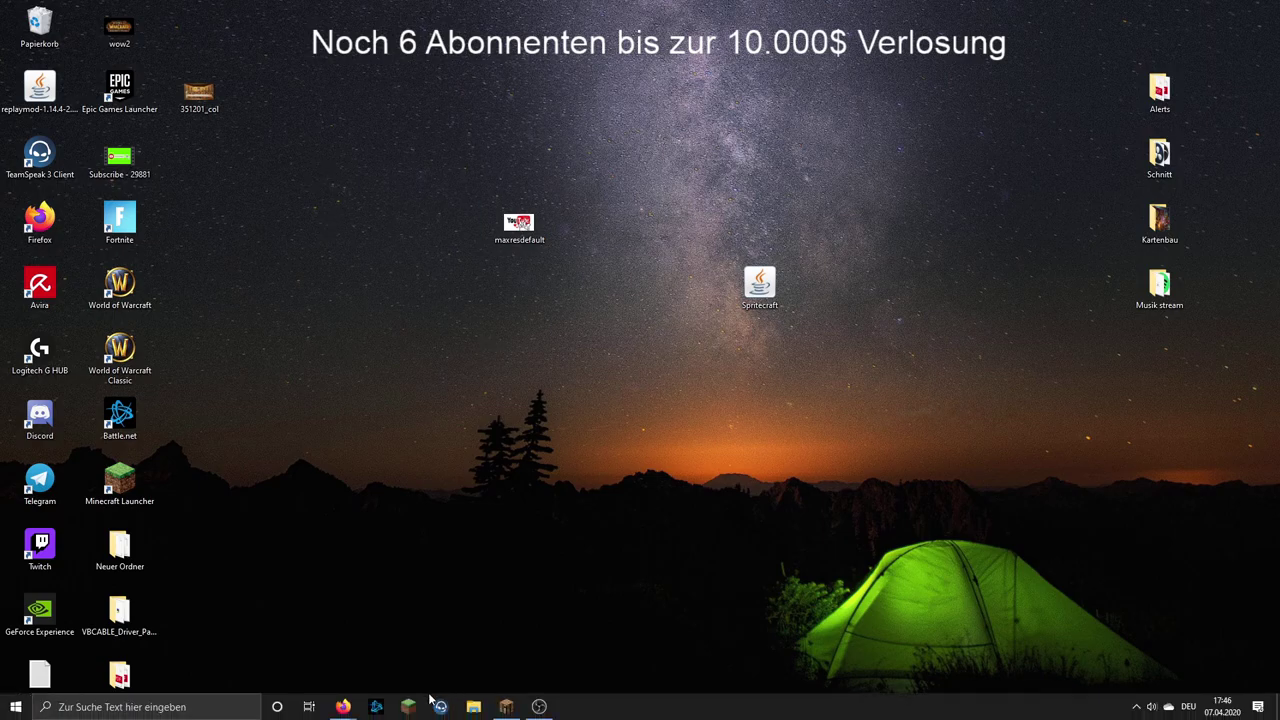
Switch back to Firefox and open the downloaded Spritecraft 1.1.6(1).zip to view its contents, then close the archive
mouse_move(343, 707)
left_click(410, 641)
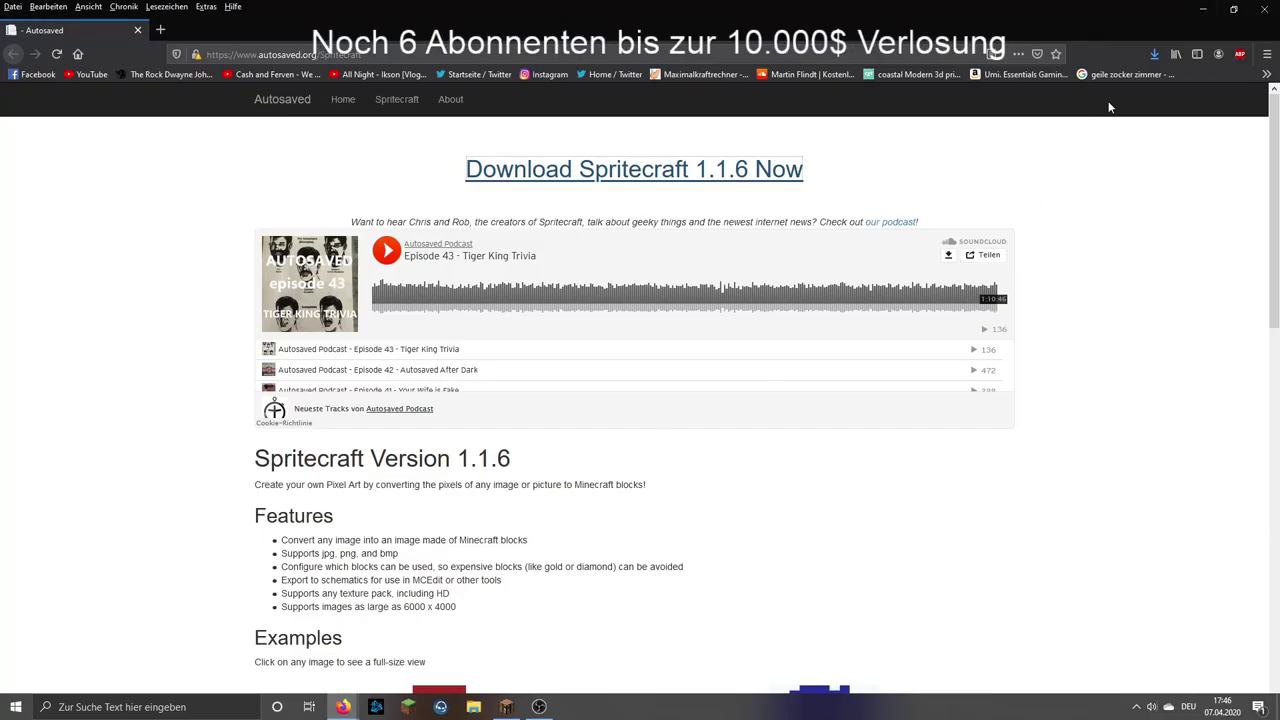
left_click(1154, 53)
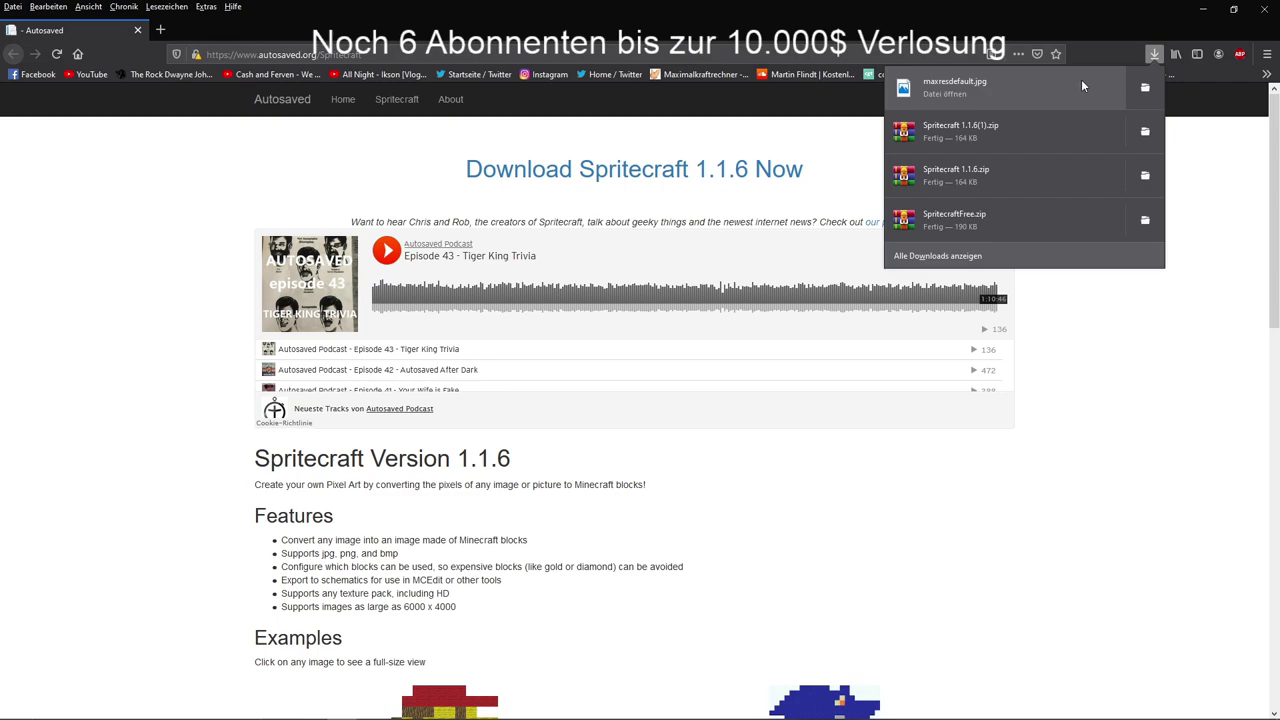
left_click(1006, 137)
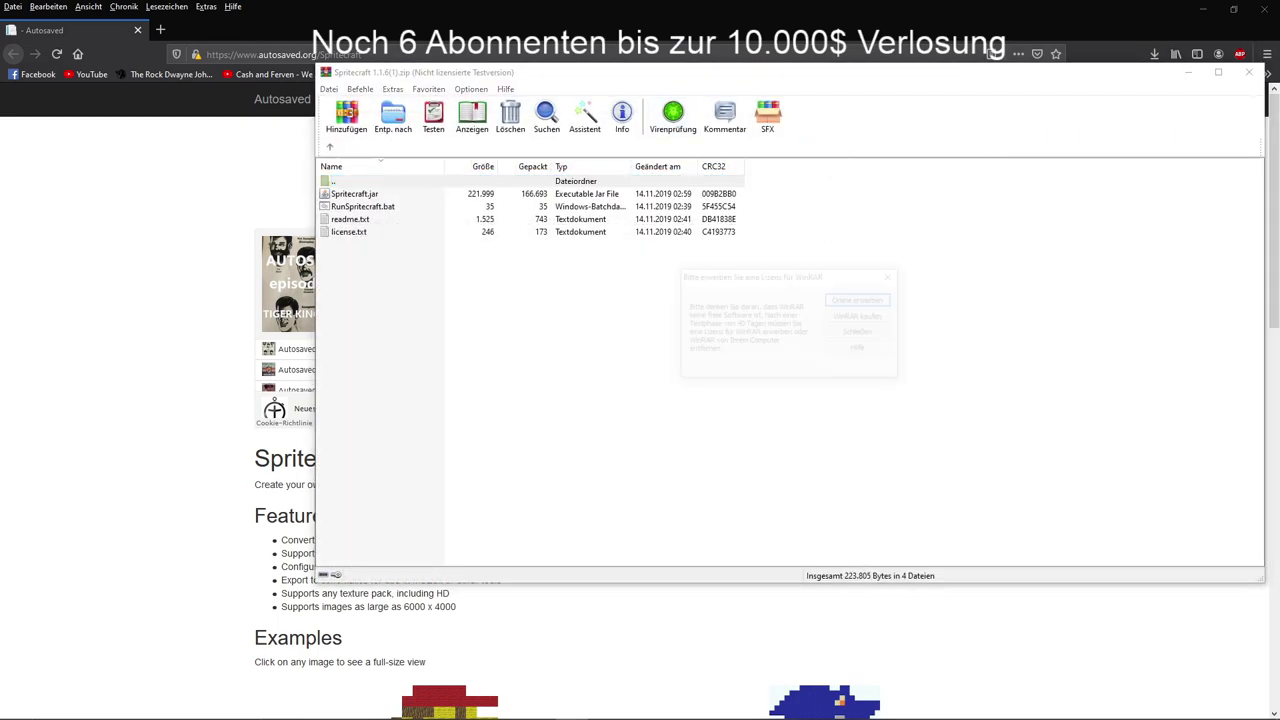
key("Escape")
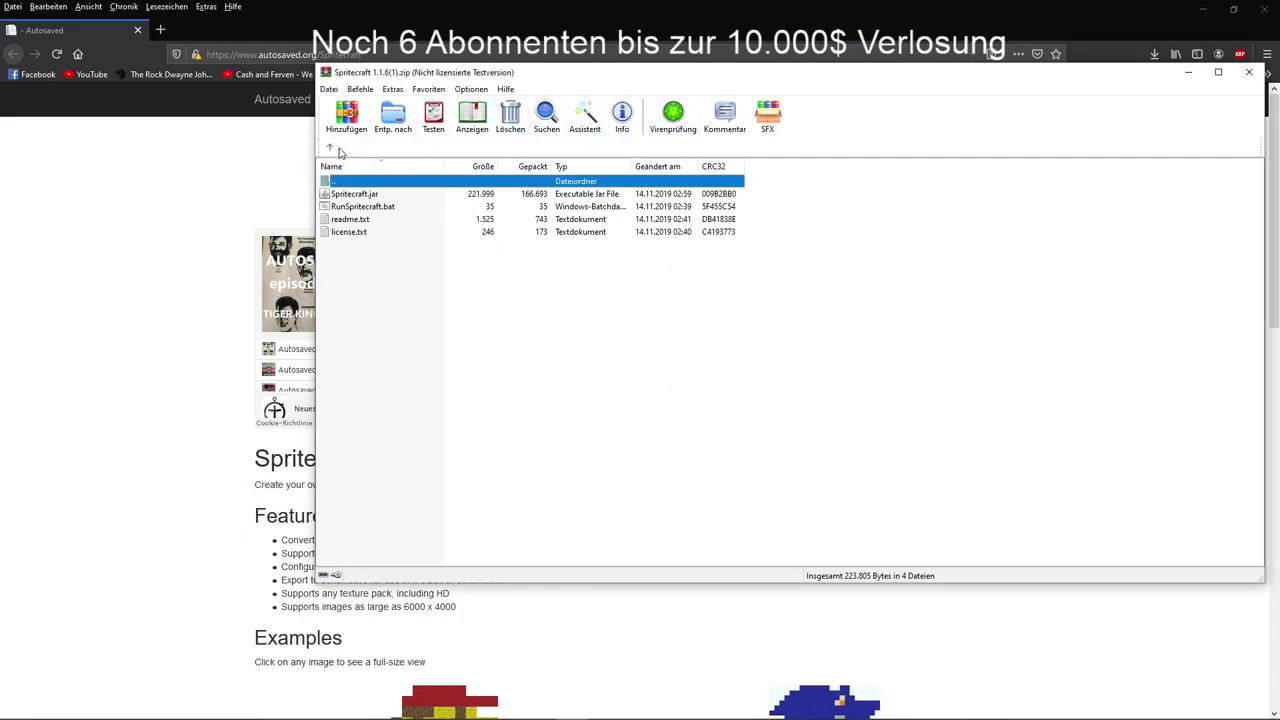
left_click(1249, 72)
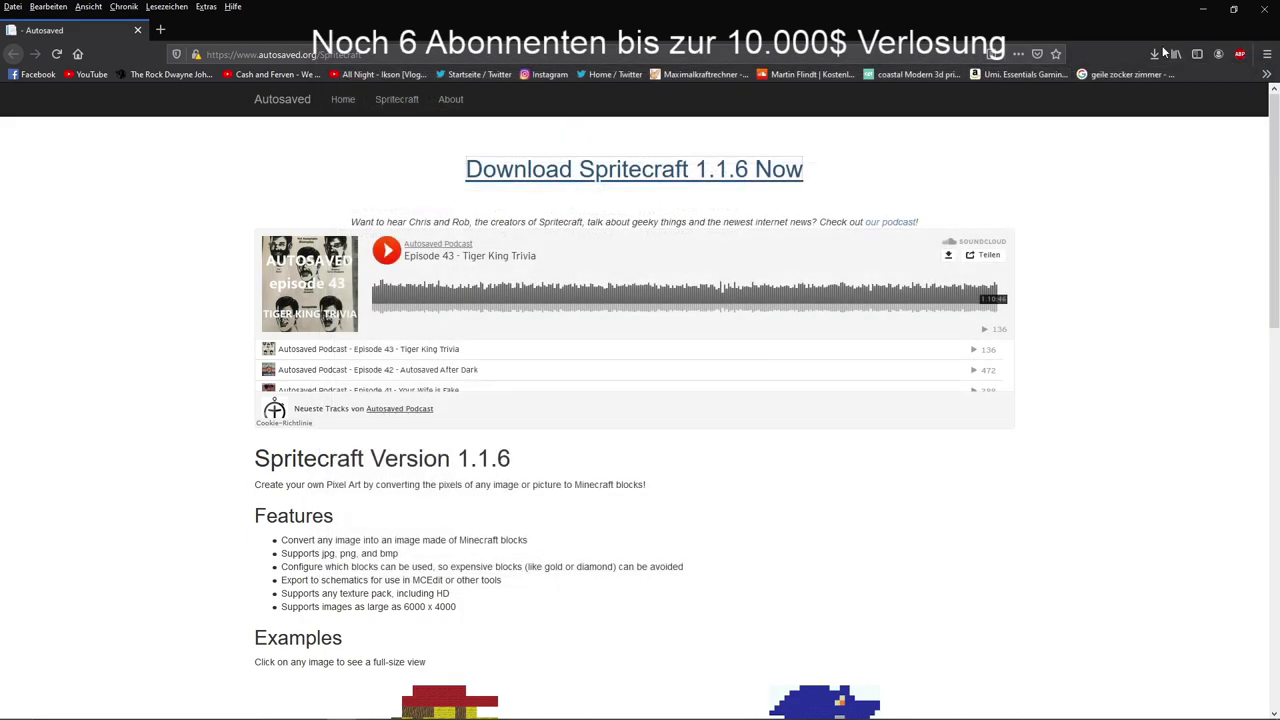
Minimize the browser to return to the desktop and close the Spritecraft window
left_click(1233, 8)
left_click(823, 47)
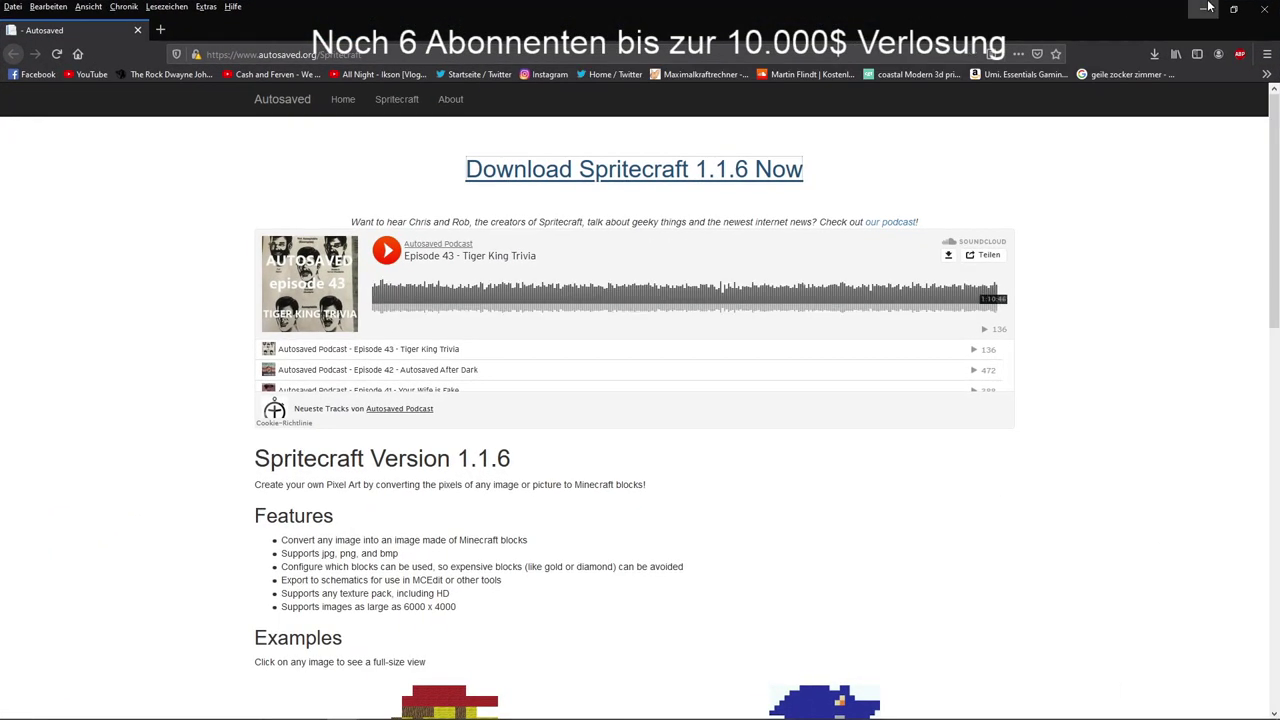
left_click(1206, 8)
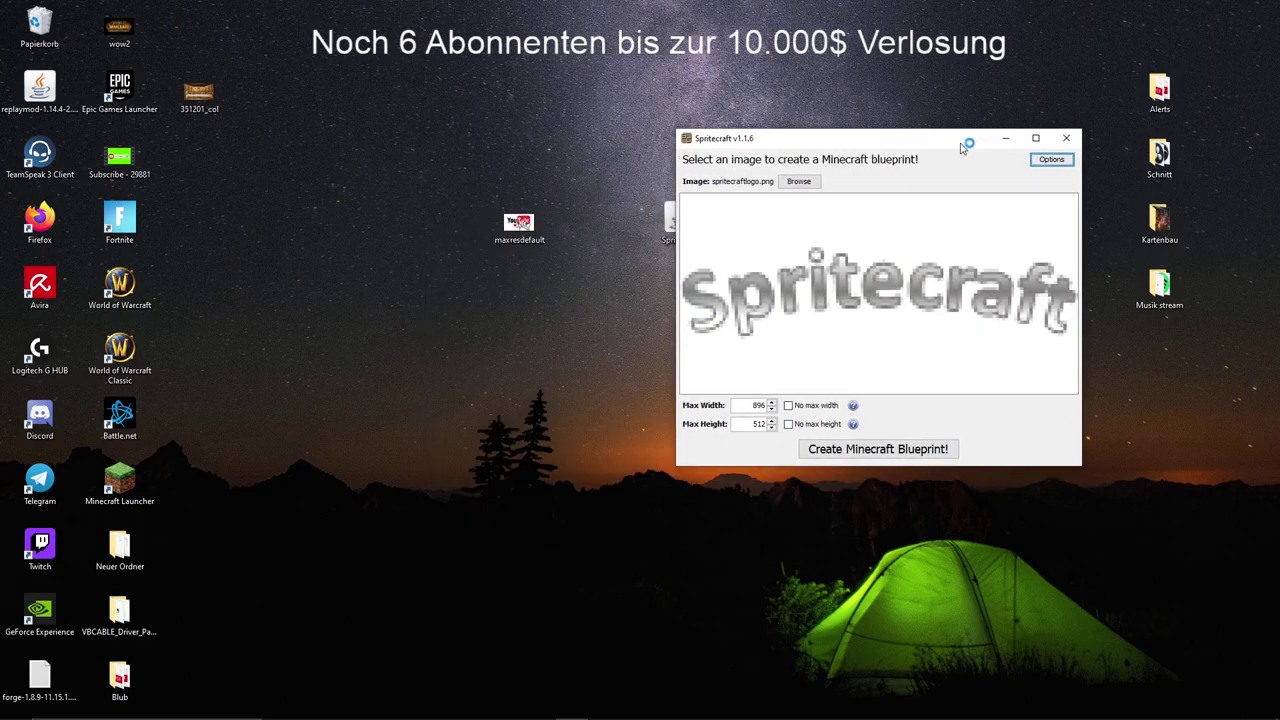
left_click(1066, 138)
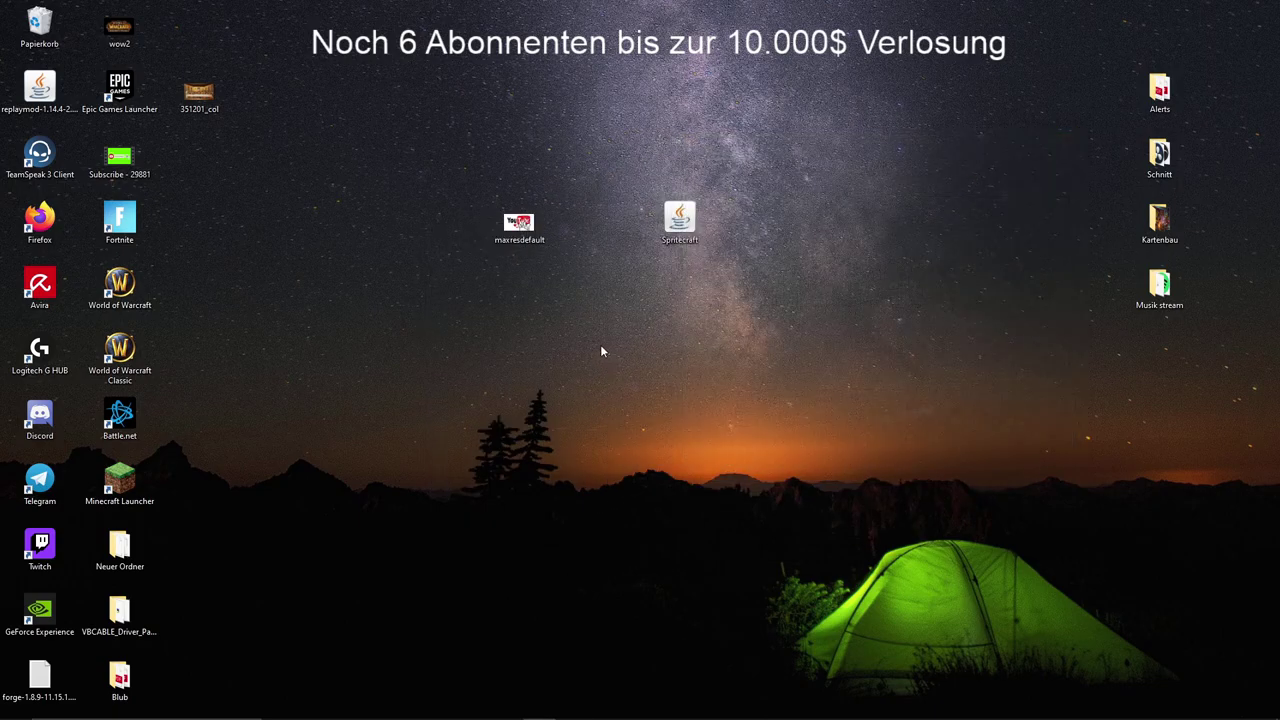
Preview the maxresdefault image at full size, close the preview and open the image in Paint
double_click(514, 232)
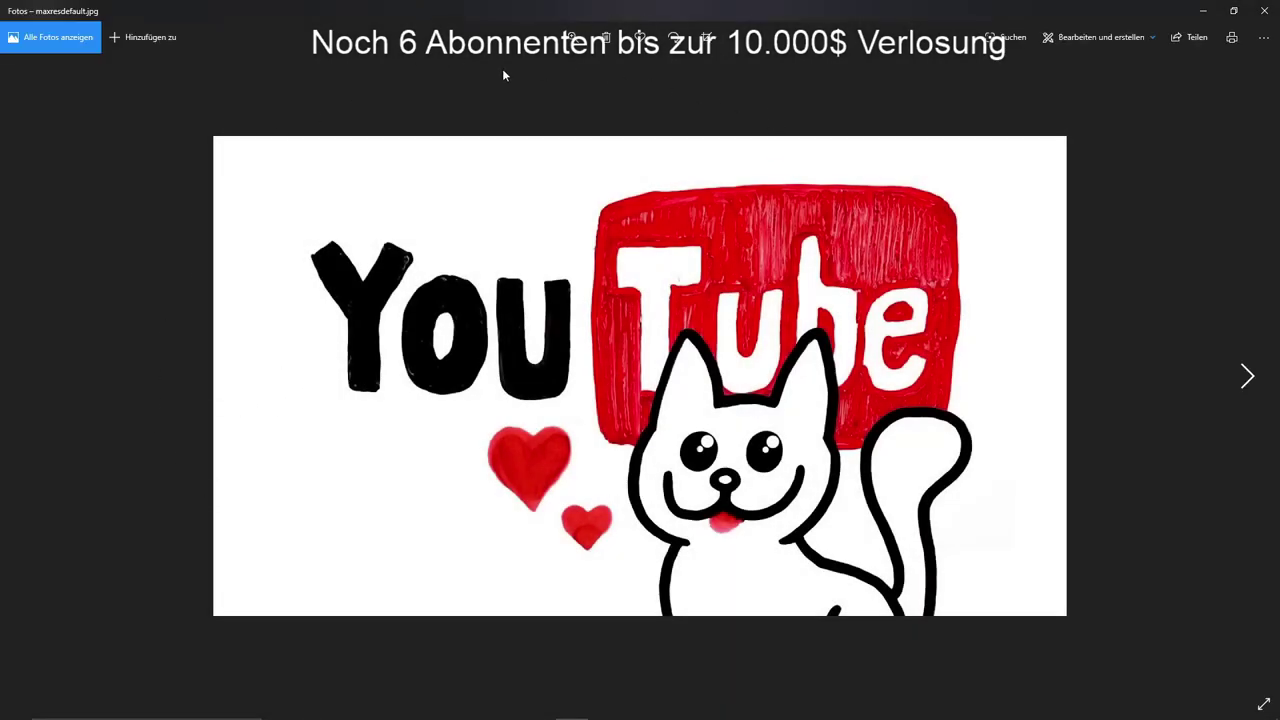
left_click(1263, 12)
left_click_drag(523, 229, 449, 296)
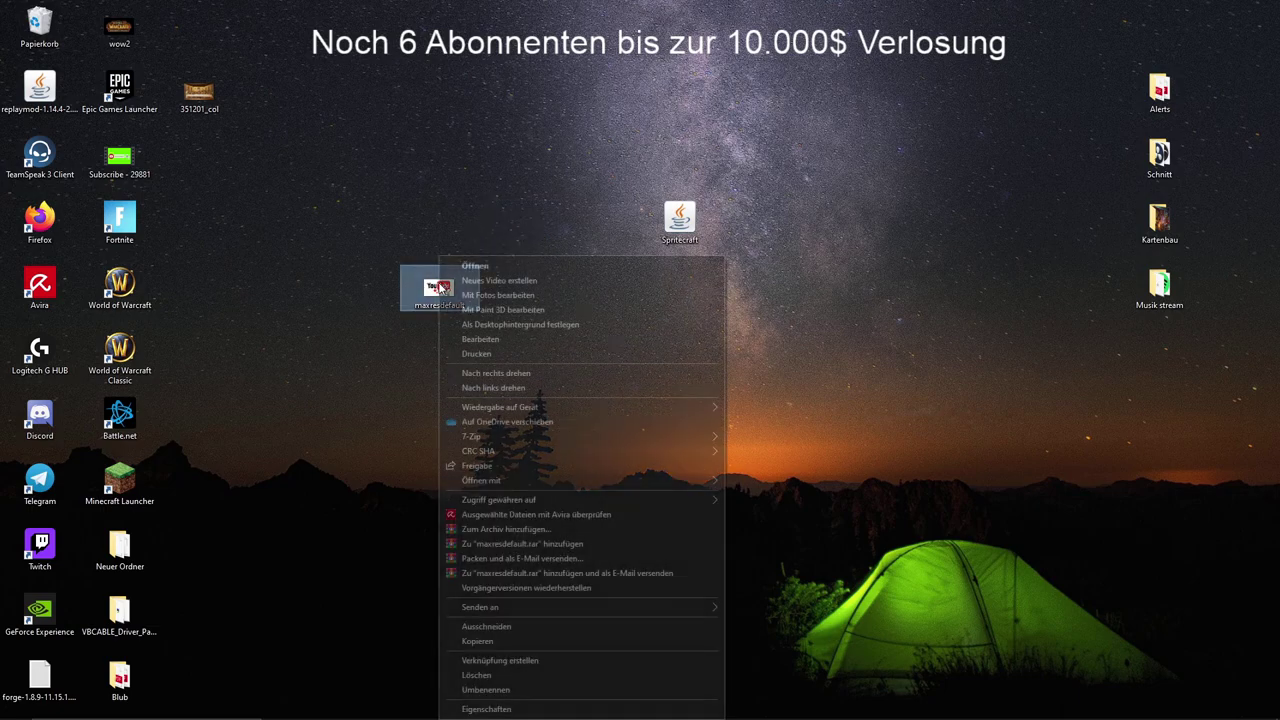
right_click(430, 285)
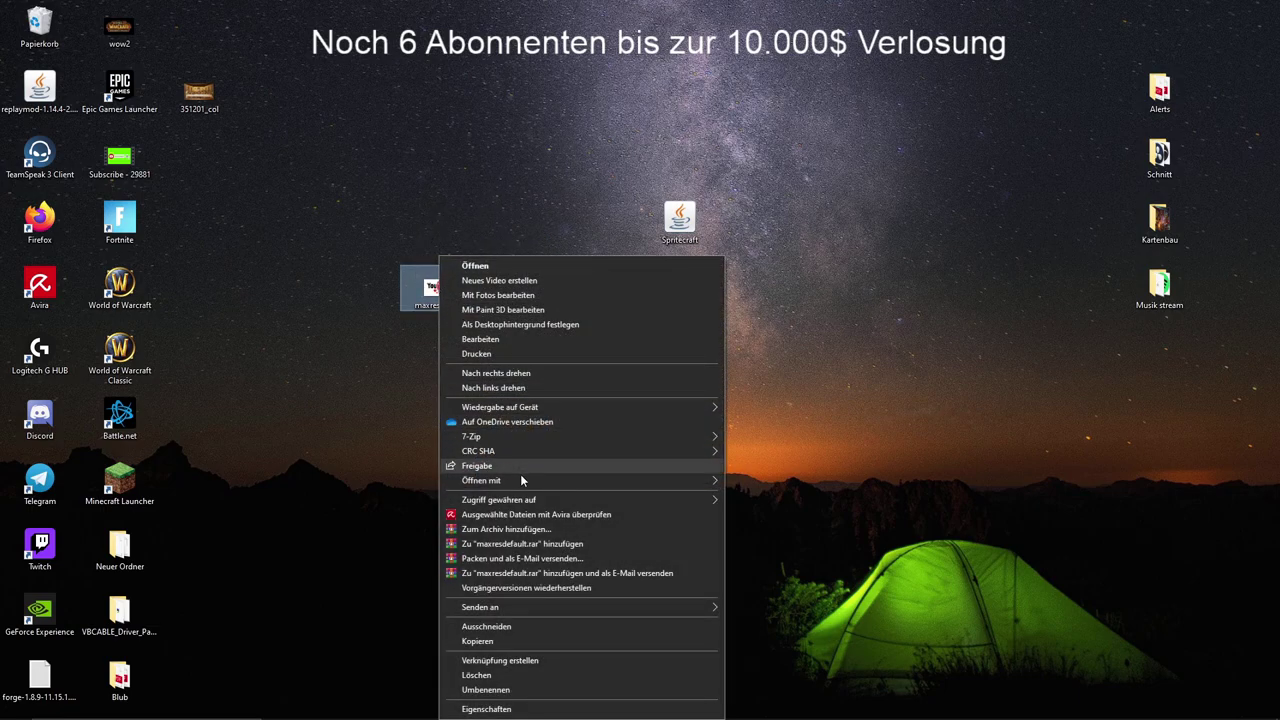
mouse_move(712, 478)
left_click(782, 510)
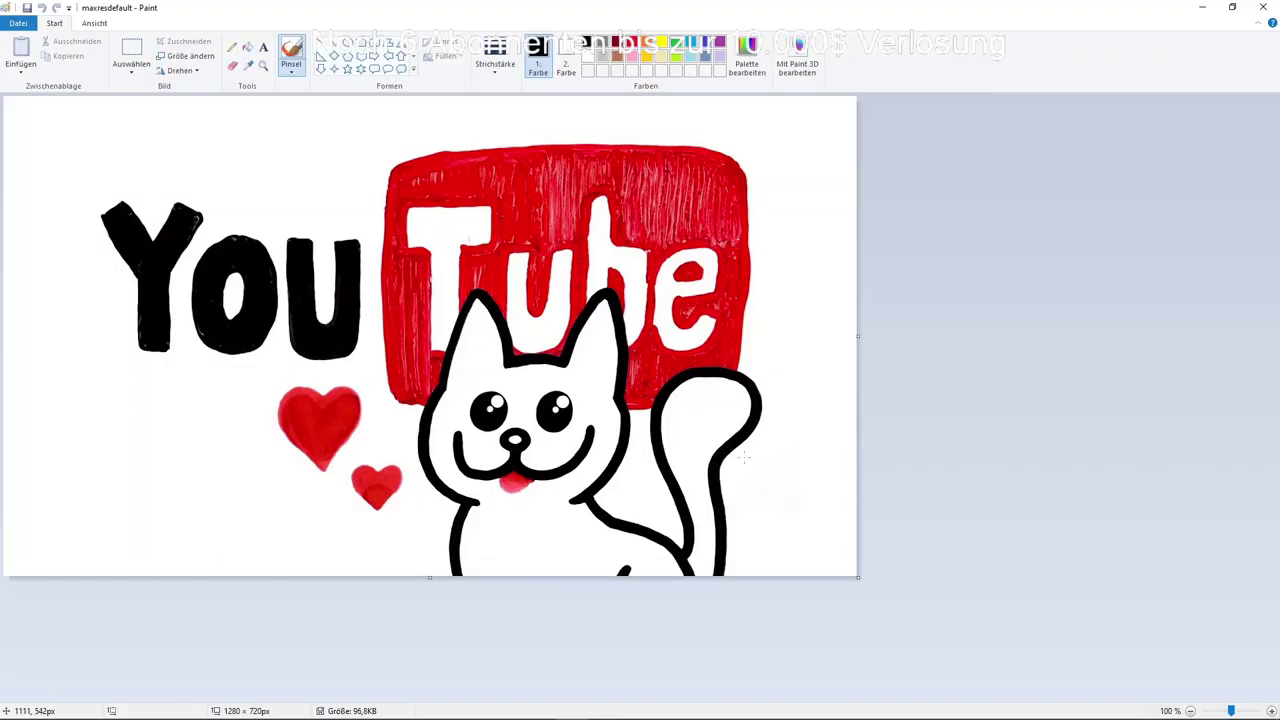
Open the image's resize settings, switch the units to pixels and set the horizontal size to 128
left_click(190, 57)
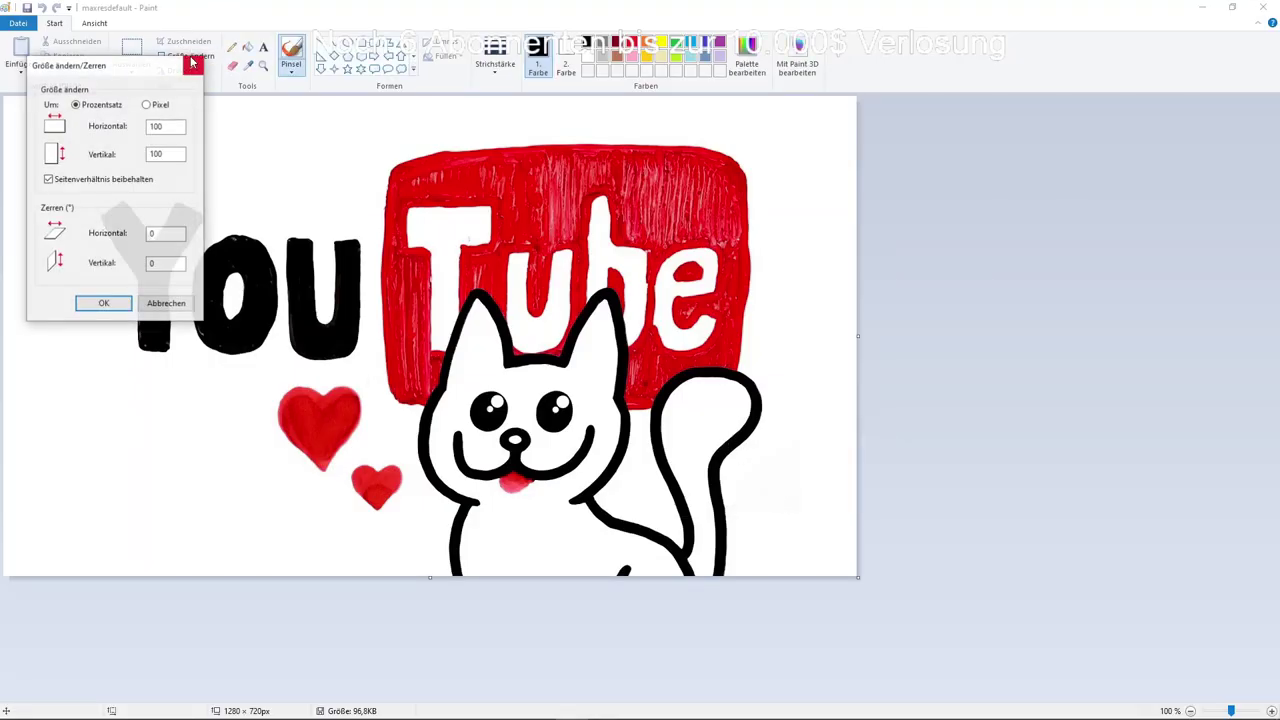
left_click(147, 105)
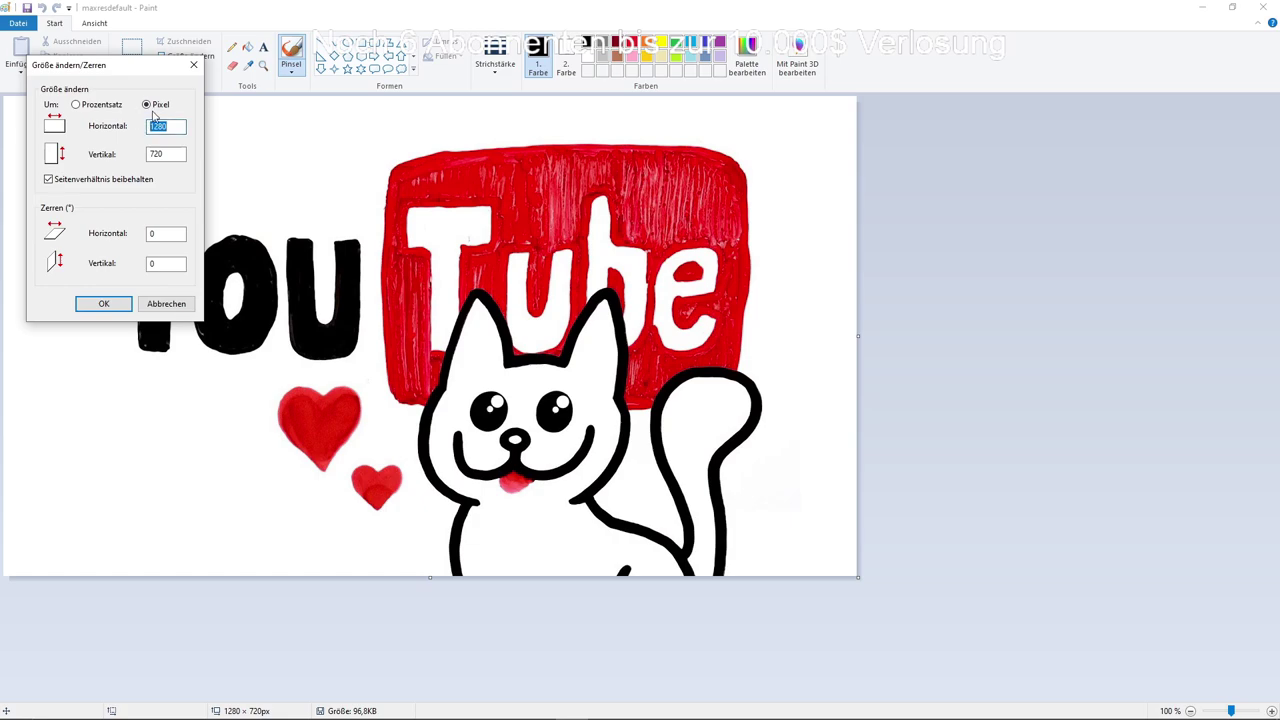
left_click(173, 127)
left_click_drag(173, 127, 142, 128)
type("128")
left_click_drag(174, 155, 143, 155)
Open the Windows calculator (Rechner) and move its window clear of the resize dialog
left_click(168, 716)
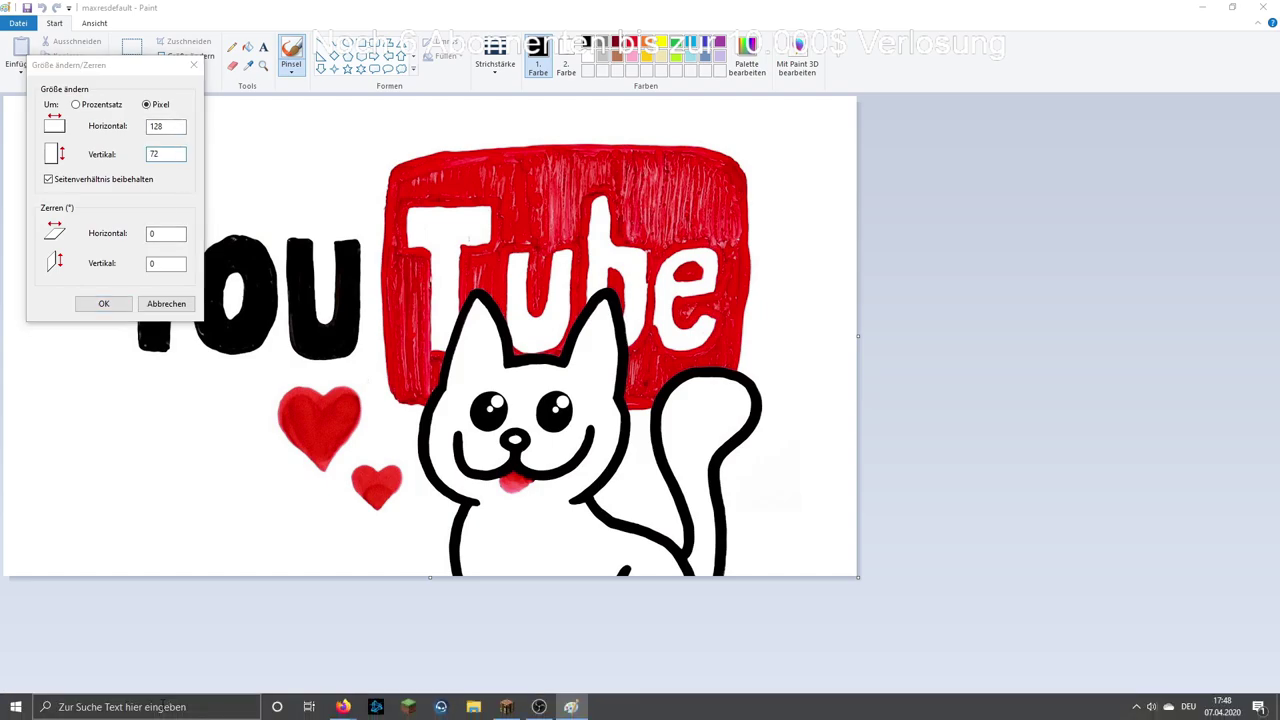
type("rechner")
left_click(127, 414)
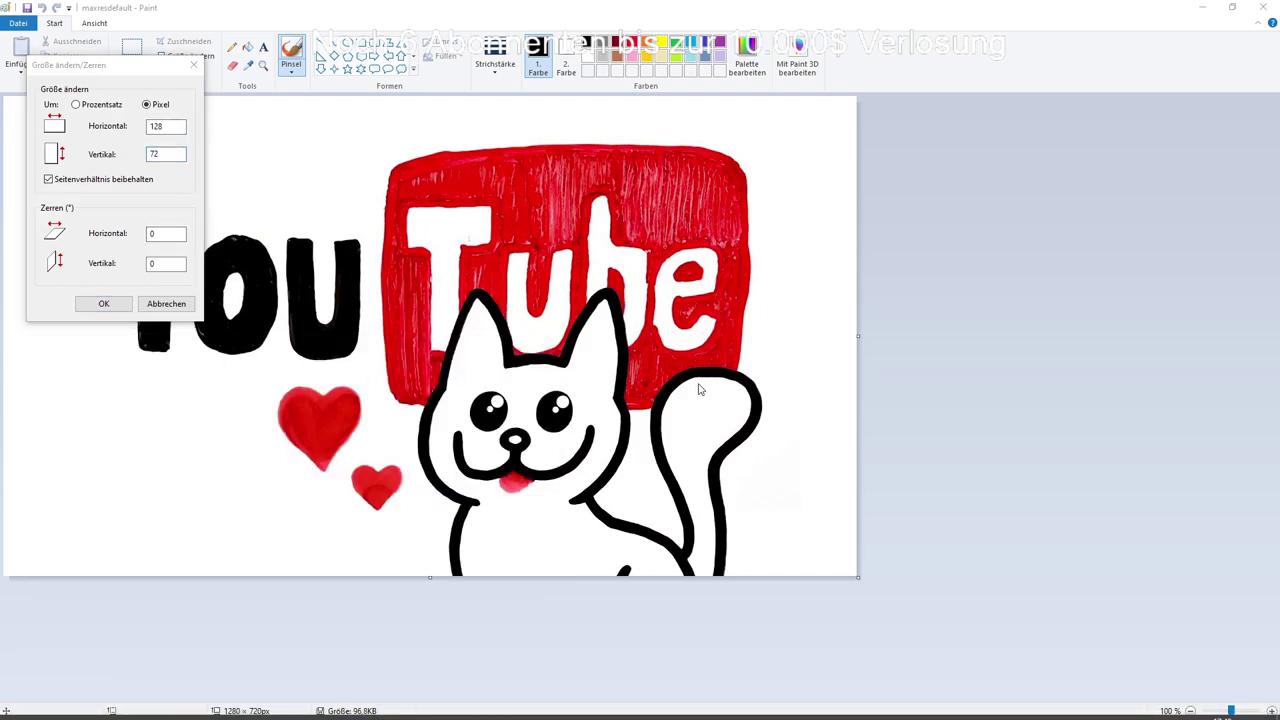
left_click_drag(696, 65, 866, 69)
left_click(597, 546)
left_click(705, 541)
left_click(712, 458)
left_click(899, 466)
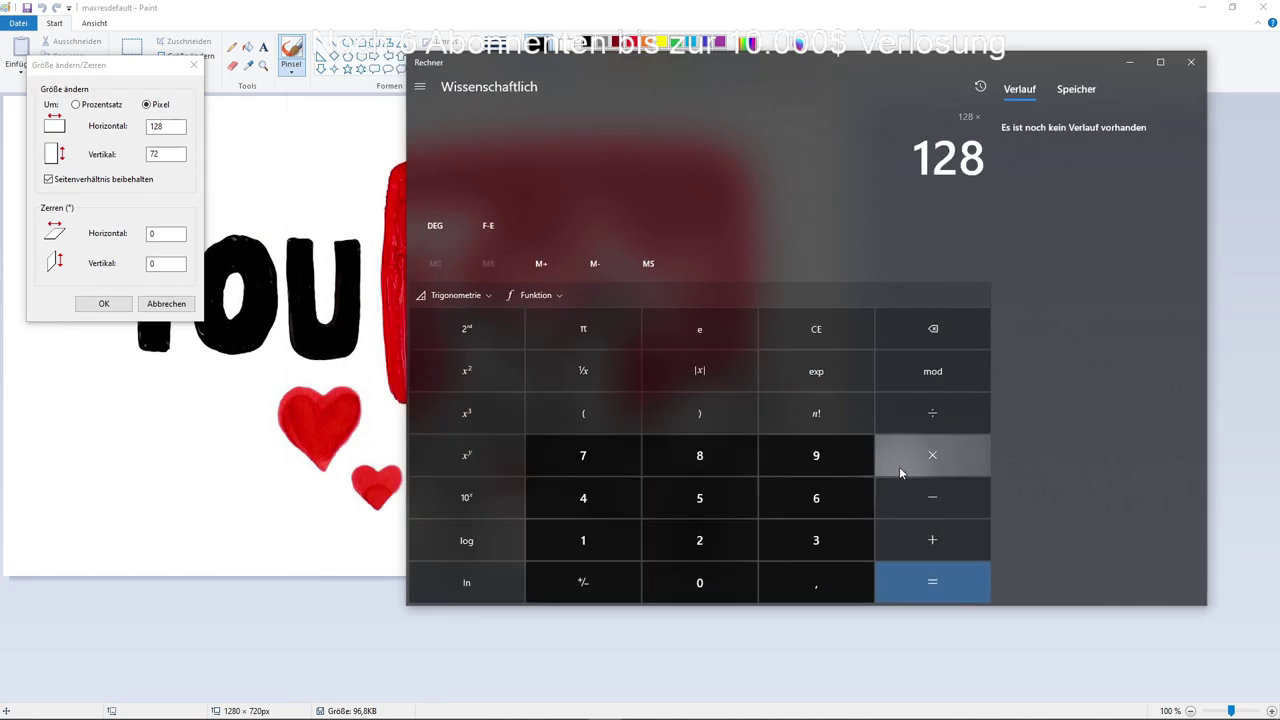
left_click(614, 491)
left_click(944, 336)
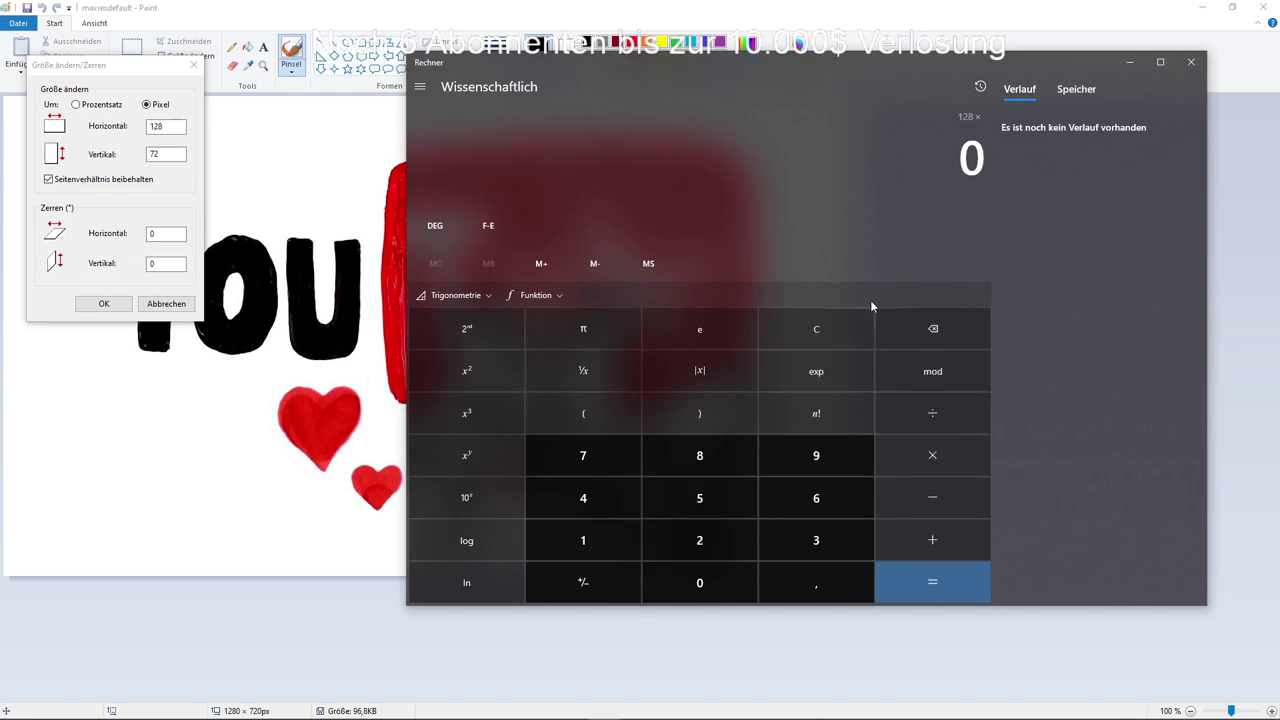
left_click(600, 540)
left_click(660, 542)
left_click(738, 456)
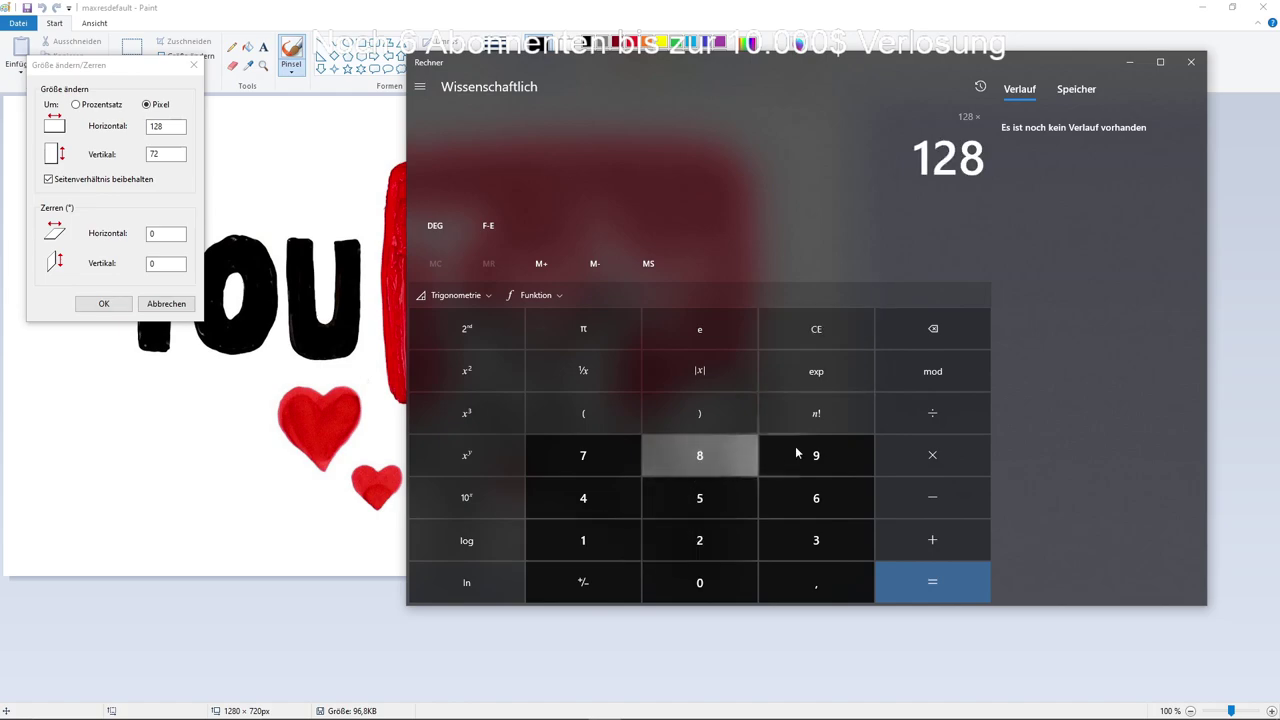
left_click(942, 466)
left_click(700, 540)
left_click(845, 339)
Calculate 128 × 2 and close the calculator
left_click(585, 540)
left_click(700, 545)
left_click(712, 472)
left_click(930, 460)
left_click(690, 545)
left_click(912, 580)
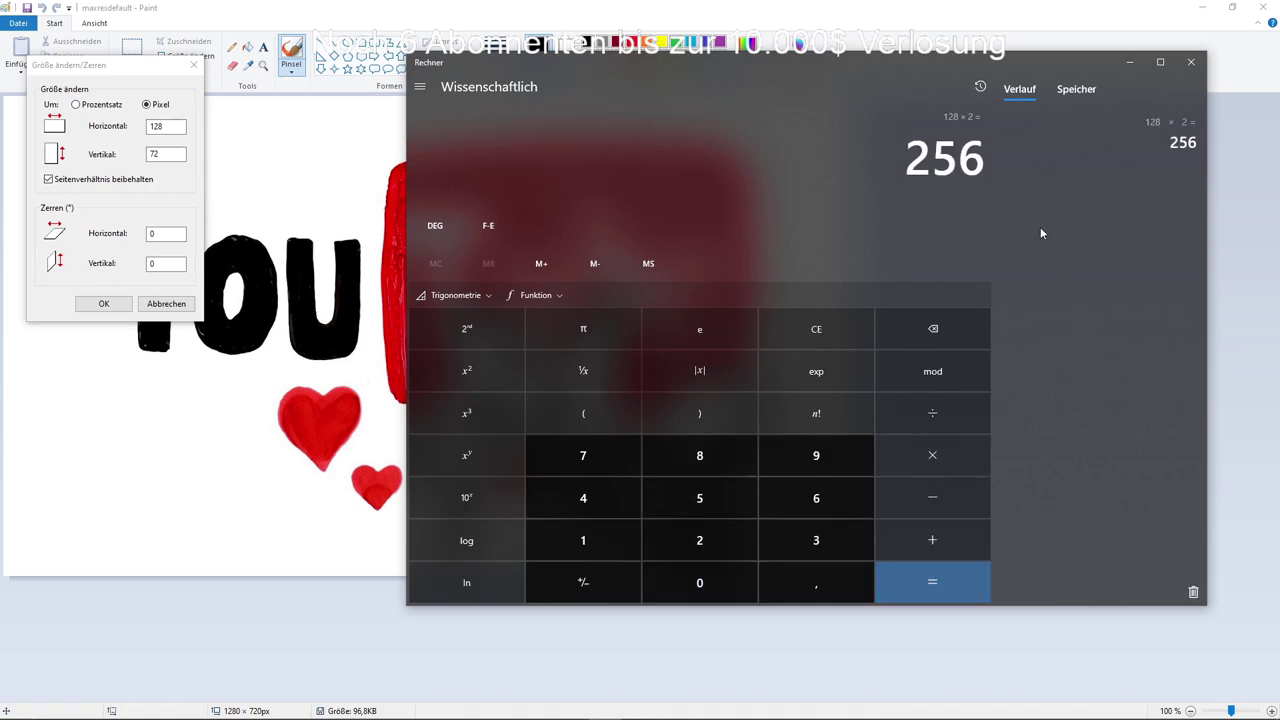
left_click(1191, 66)
Set the image's horizontal size to 256 pixels with the aspect ratio kept, and apply the resize
double_click(181, 127)
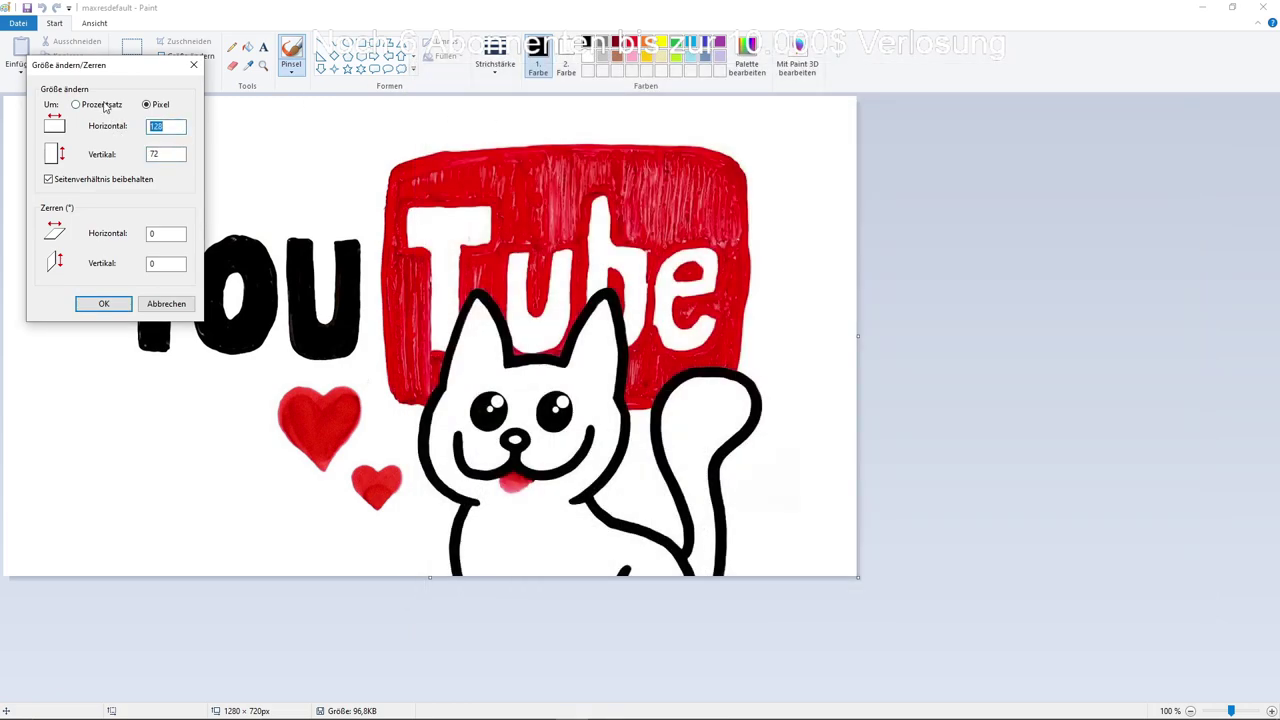
type("256")
double_click(160, 154)
left_click(117, 303)
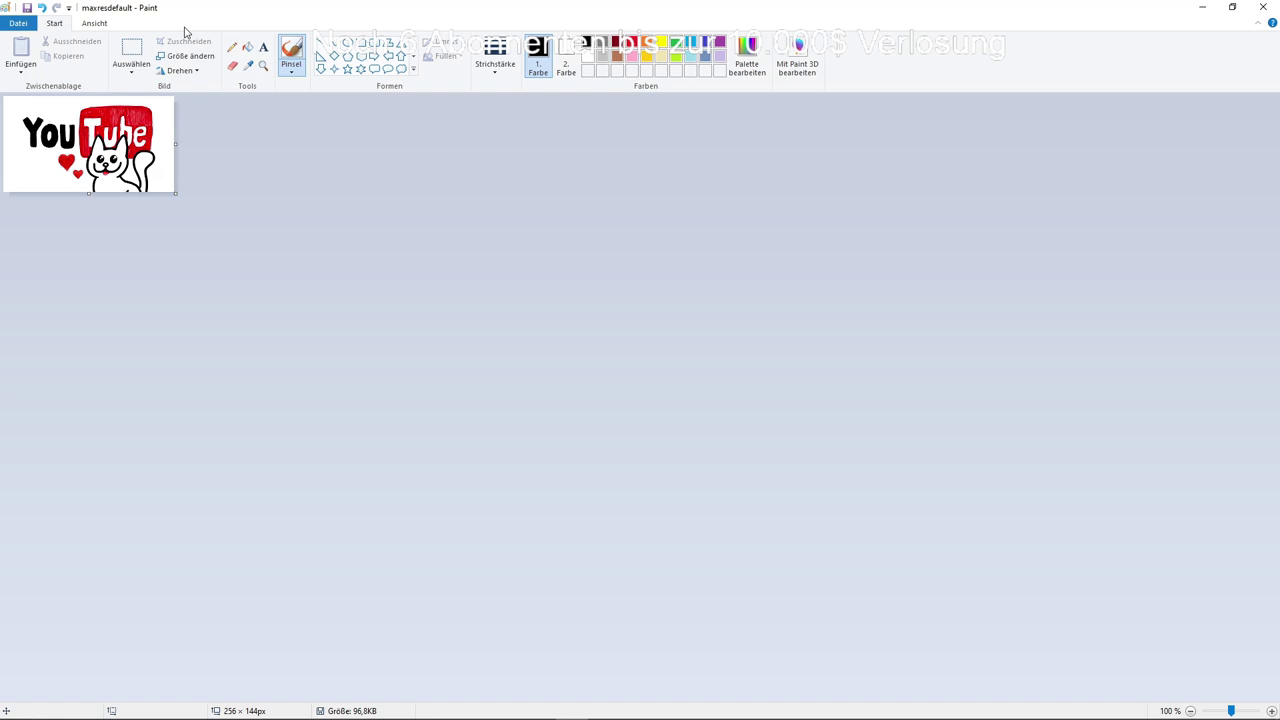
Resize the image to 256 pixels horizontally and 128 pixels vertically without maintaining the aspect ratio
left_click(182, 56)
left_click(147, 104)
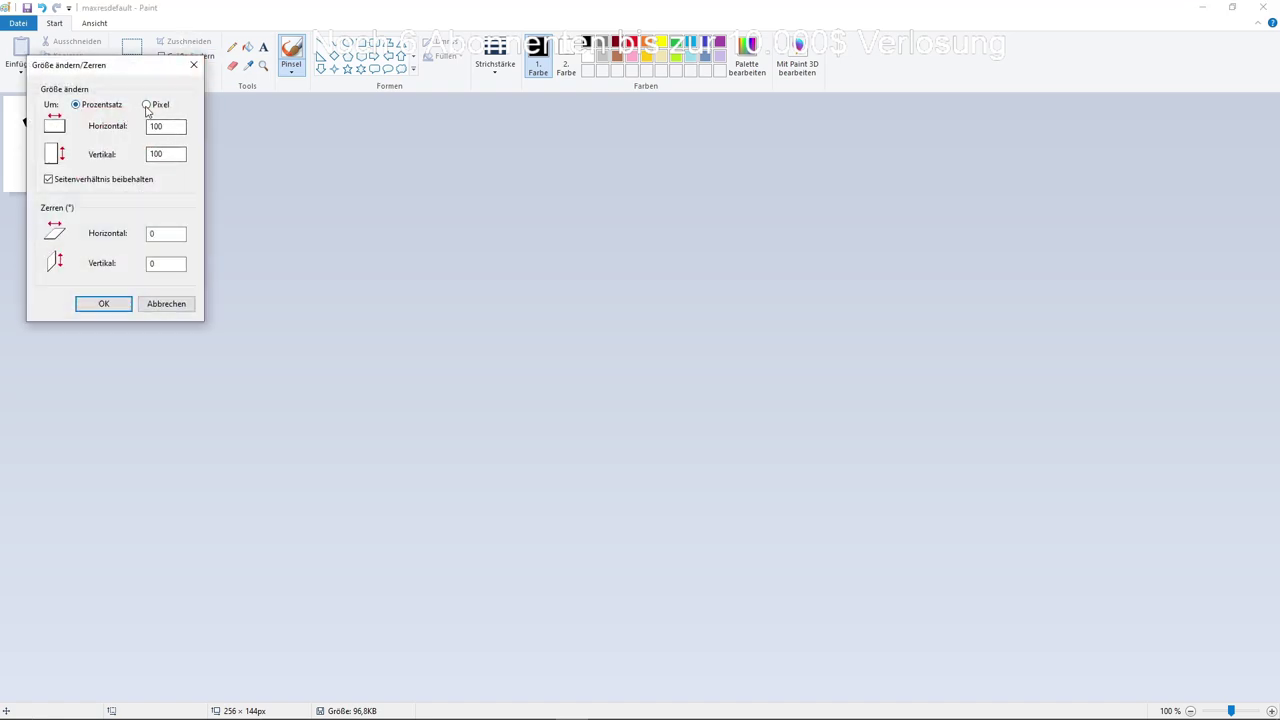
left_click_drag(143, 78, 582, 98)
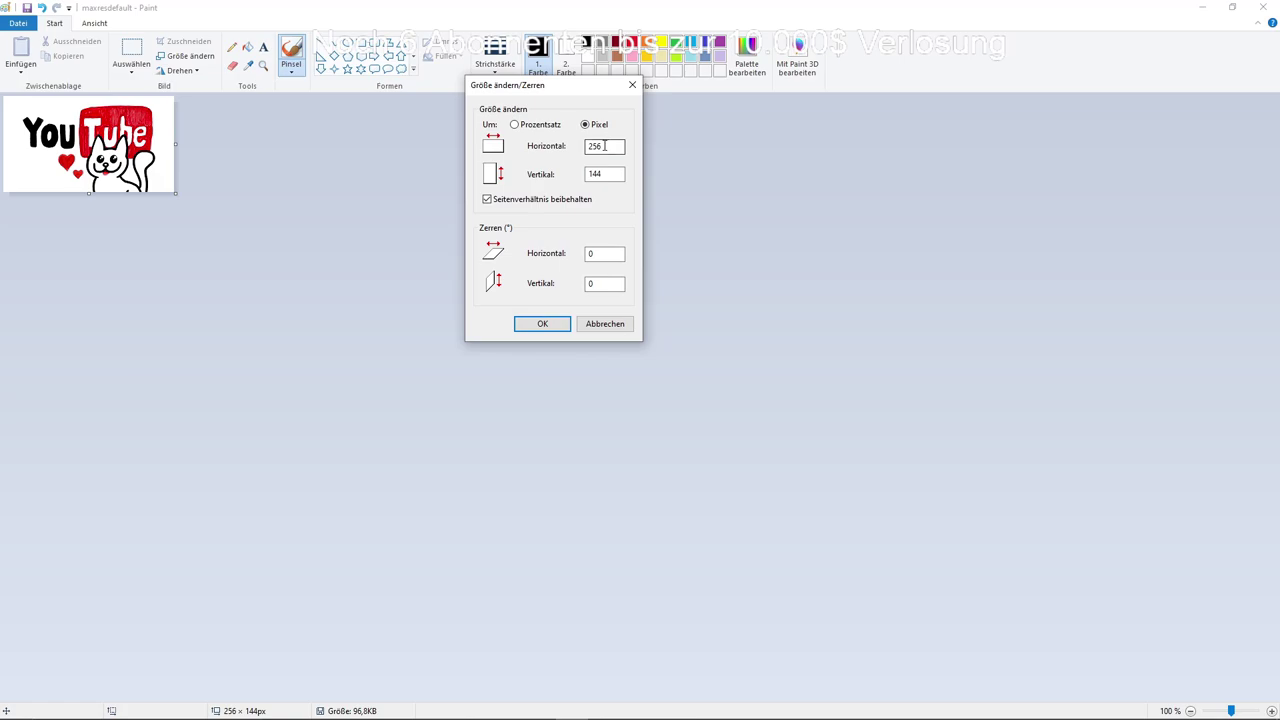
left_click(601, 172)
double_click(609, 173)
type("128")
left_click(489, 200)
left_click(617, 147)
left_click_drag(617, 147, 539, 145)
type("2")
left_click(542, 324)
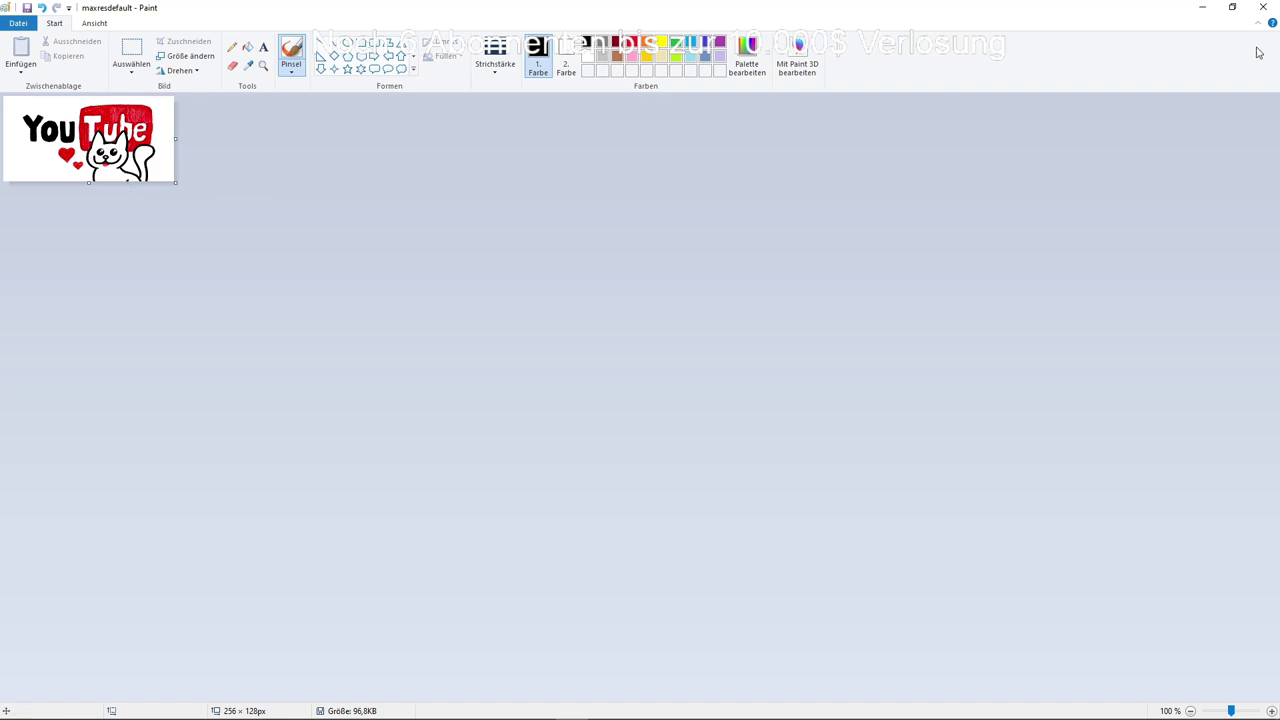
Close Paint, saving the changes to maxresdefault.jpg, and preview the resized image from the desktop
left_click(1263, 7)
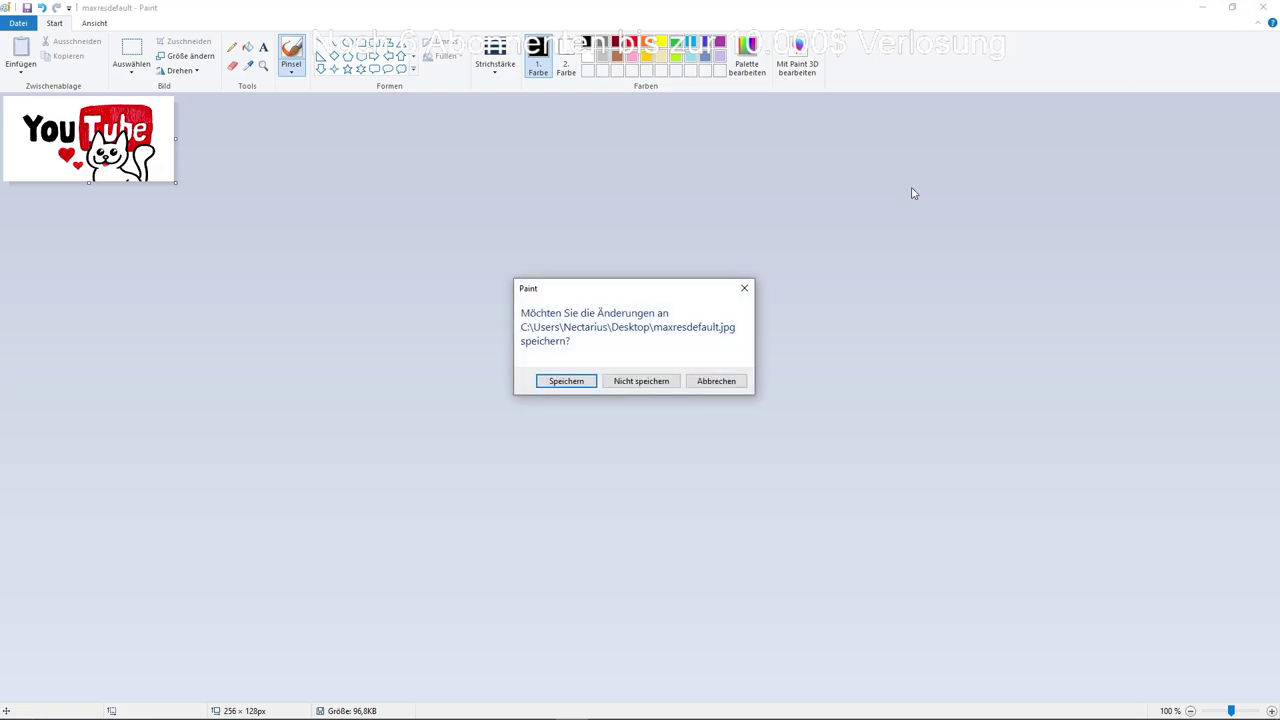
left_click(553, 382)
left_click_drag(440, 290, 503, 233)
double_click(514, 218)
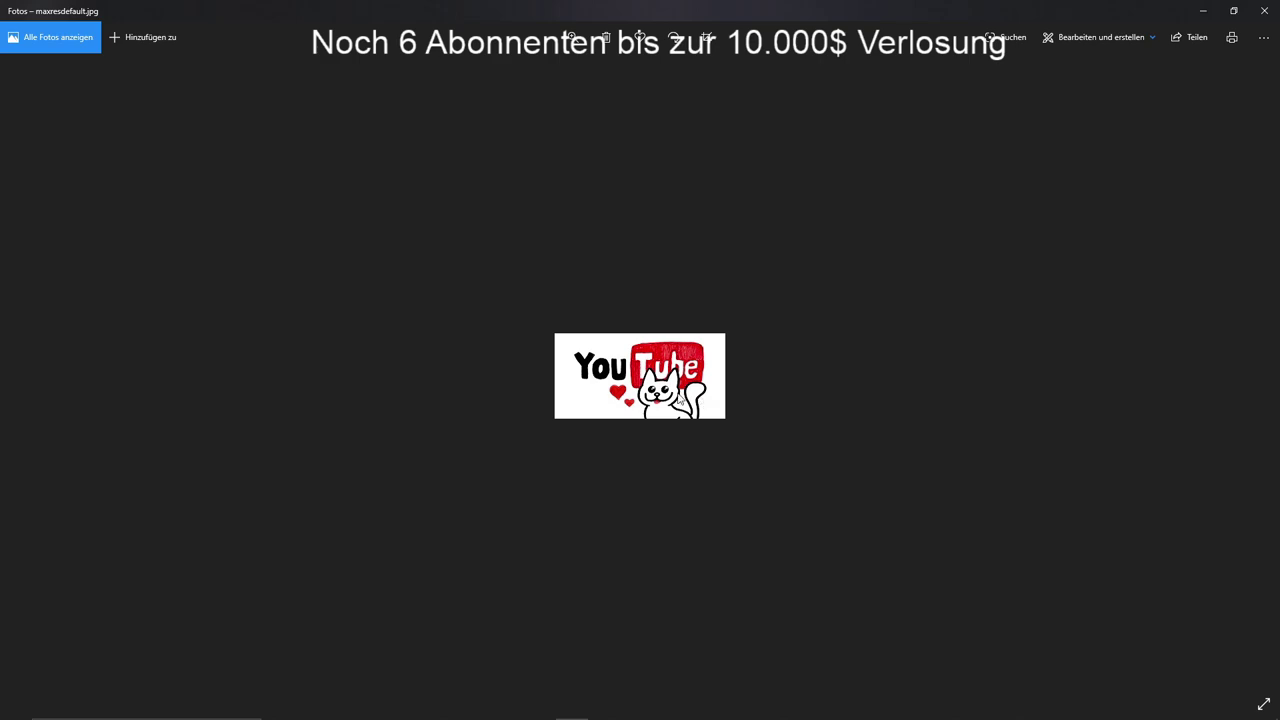
left_click(1263, 12)
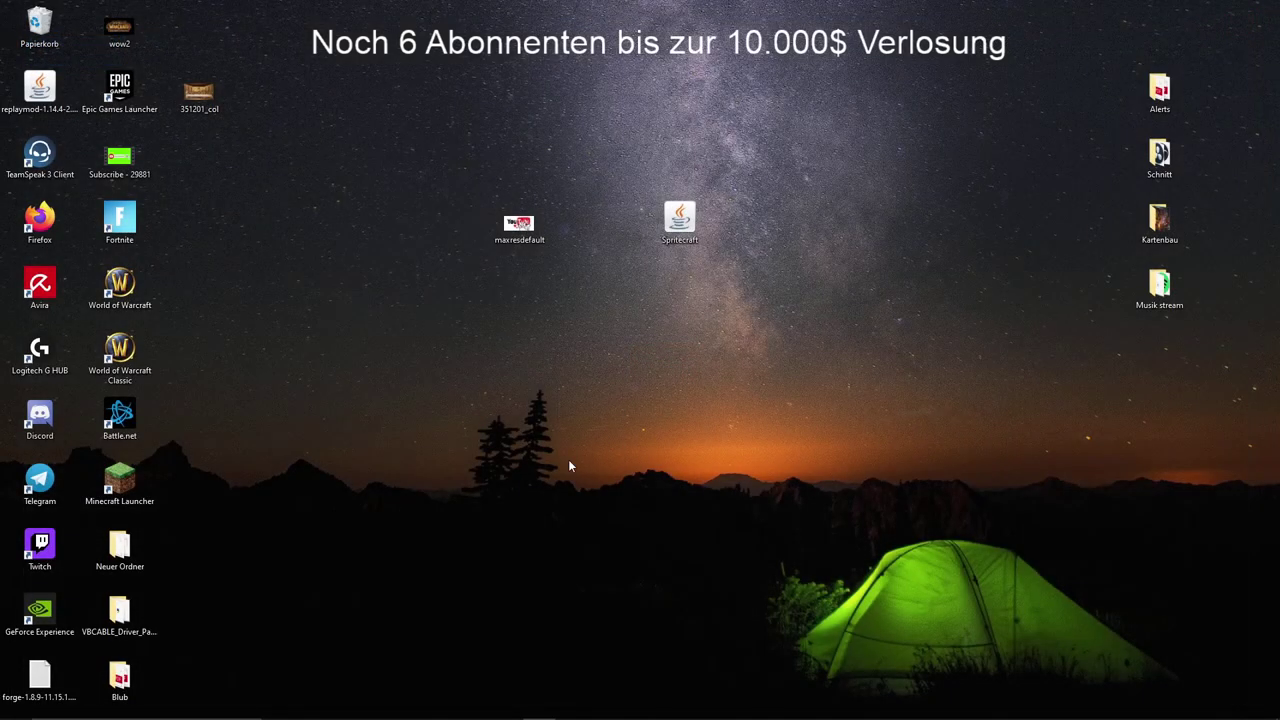
Launch Spritecraft and edit its maximum width and height, leaving both no-maximum options unchecked
double_click(716, 238)
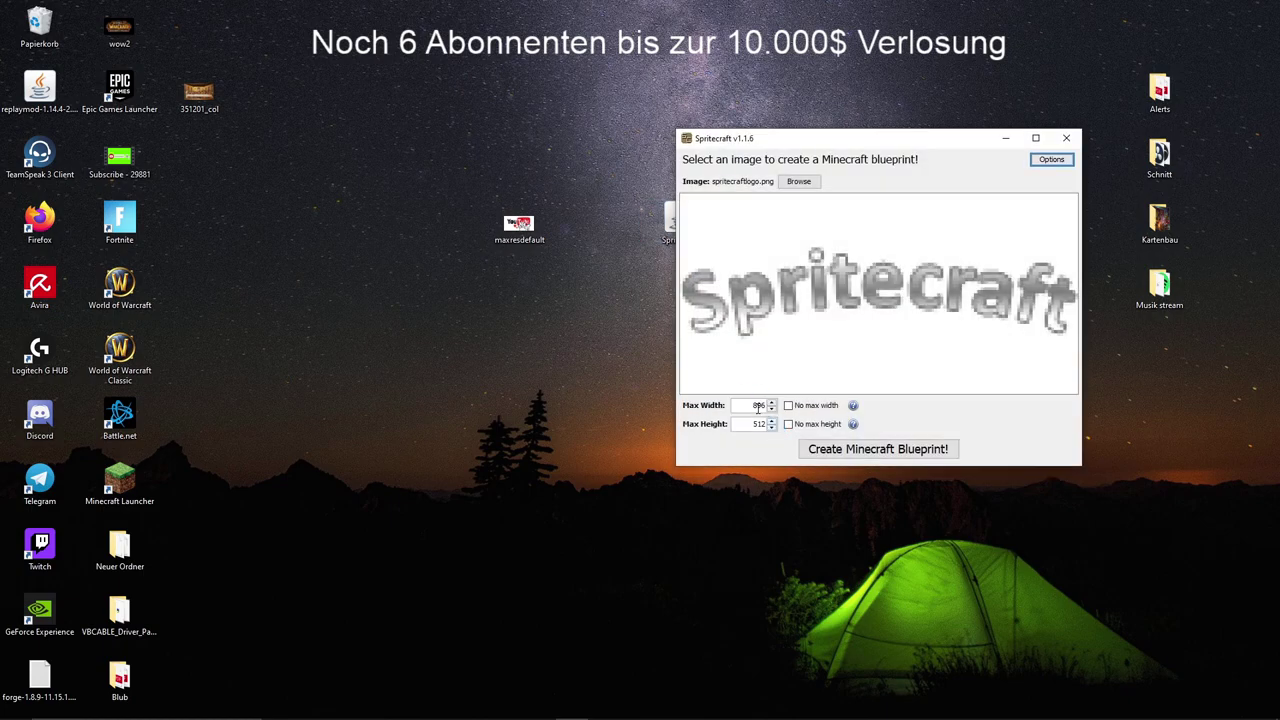
left_click(789, 406)
left_click(788, 425)
left_click(788, 425)
left_click(788, 405)
double_click(751, 405)
double_click(750, 424)
type("1")
Load maxresdefault.jpg from the Desktop as the image for the blueprint
left_click(813, 183)
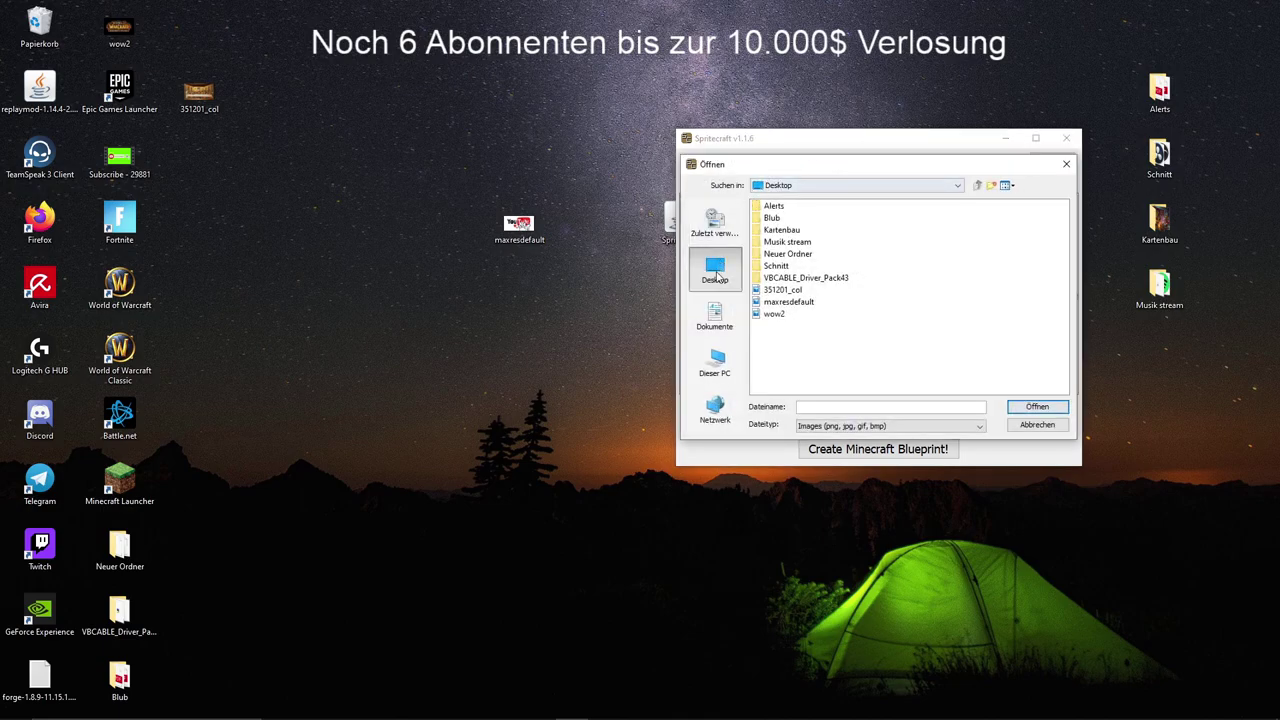
left_click(786, 302)
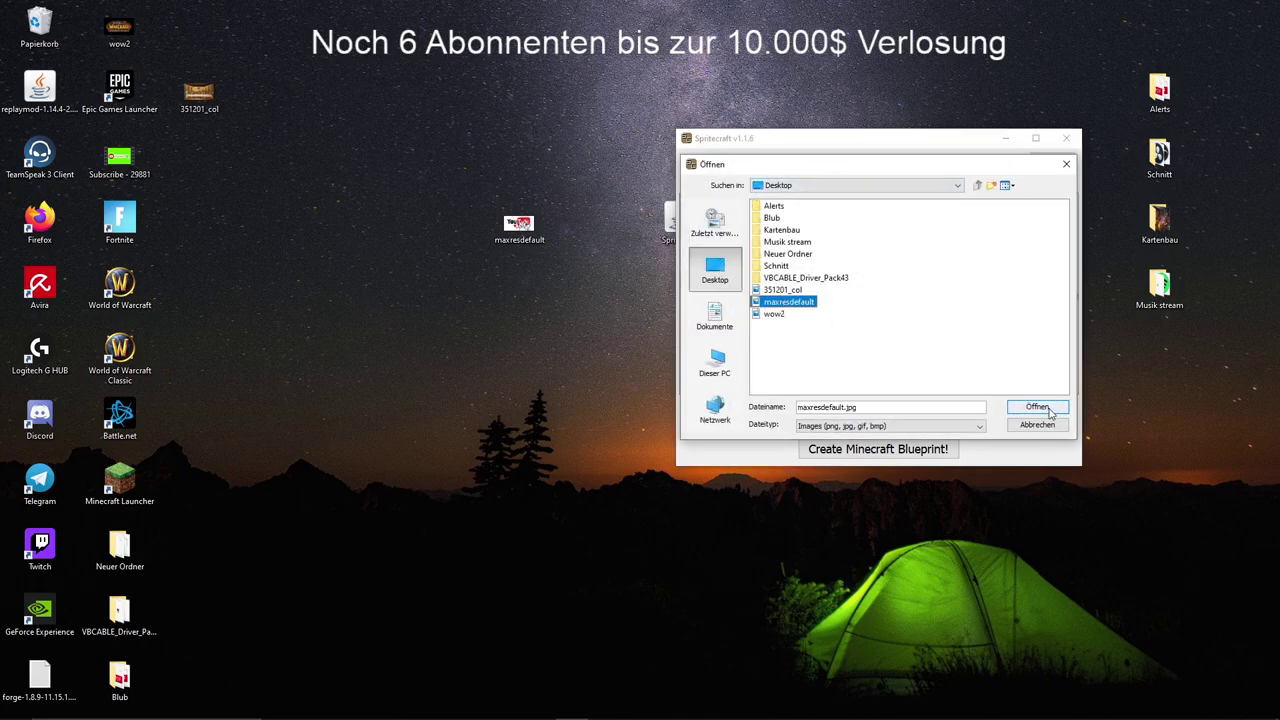
left_click(1034, 407)
left_click_drag(920, 139, 663, 141)
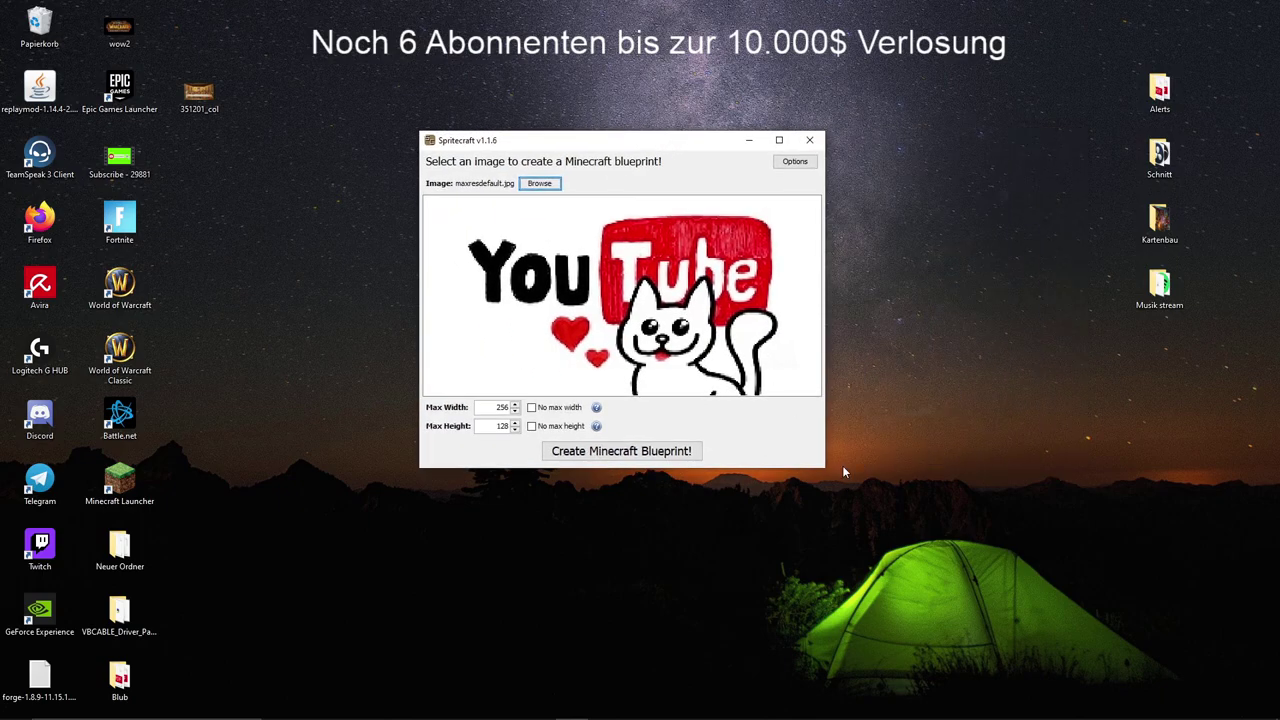
Open the options and set the orientation to Top View with Dither on Auto, after trying Side View
left_click(782, 167)
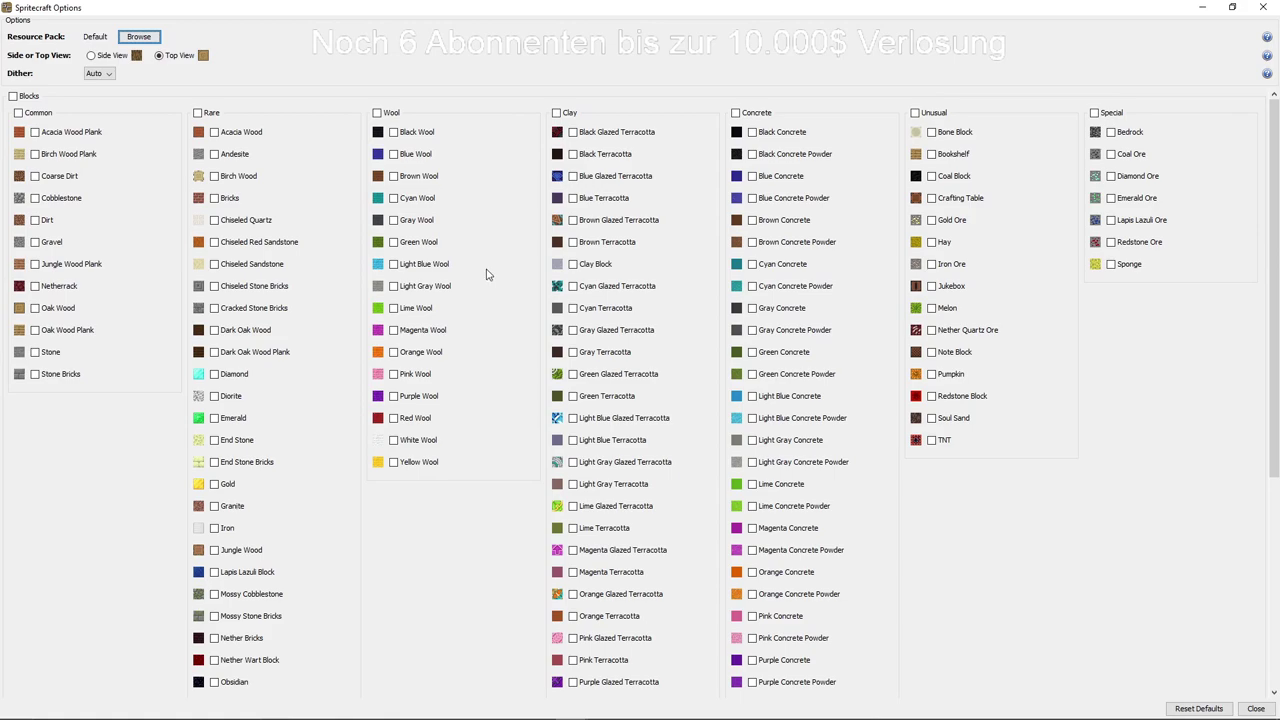
left_click(1232, 7)
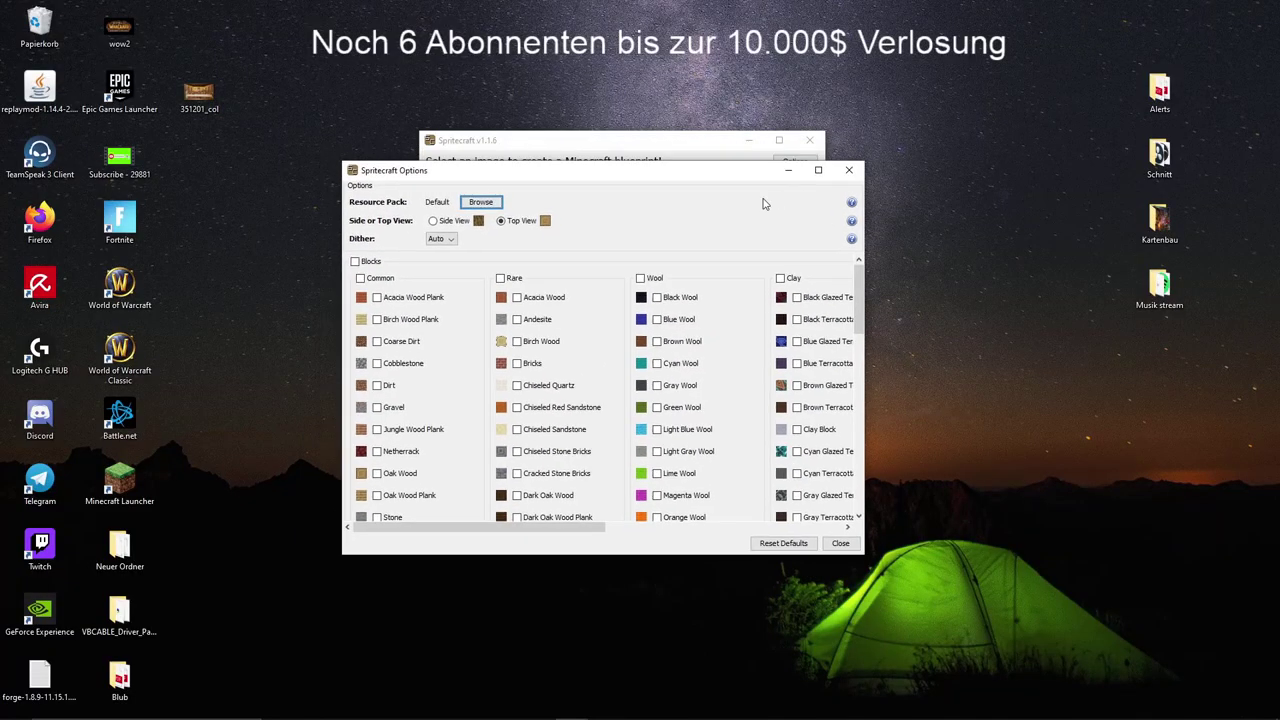
left_click_drag(570, 176, 638, 162)
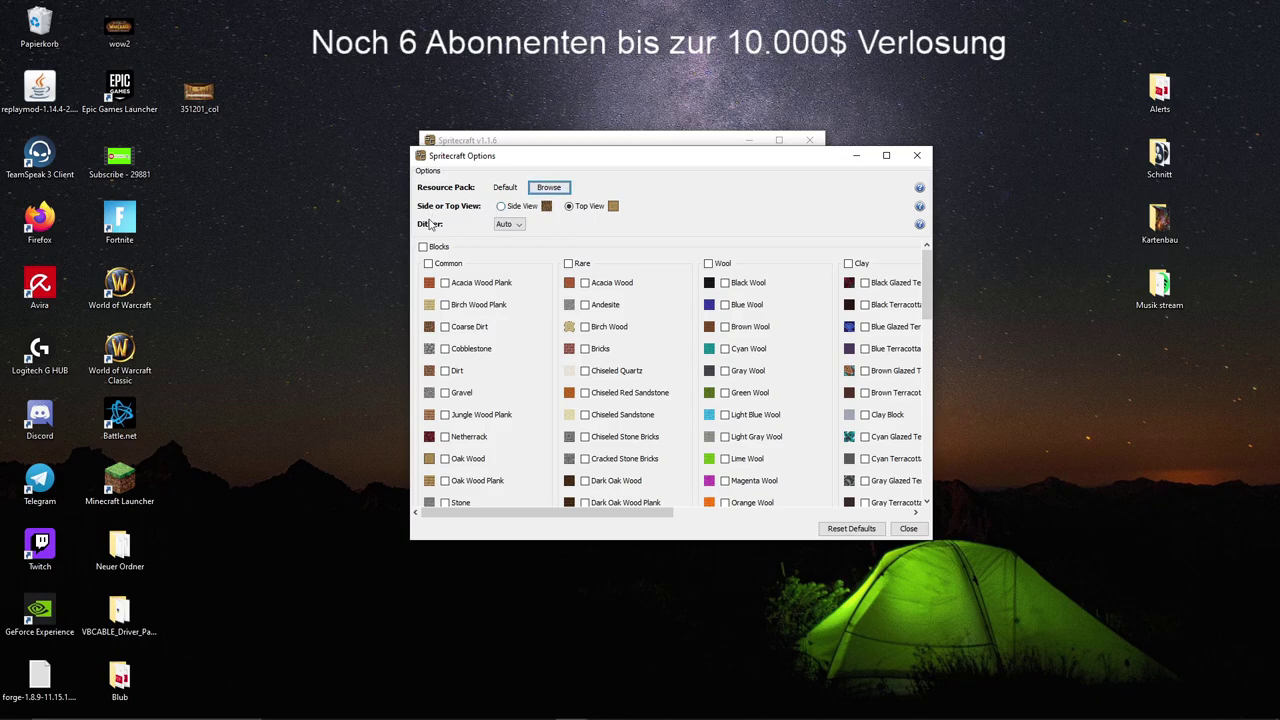
left_click(502, 207)
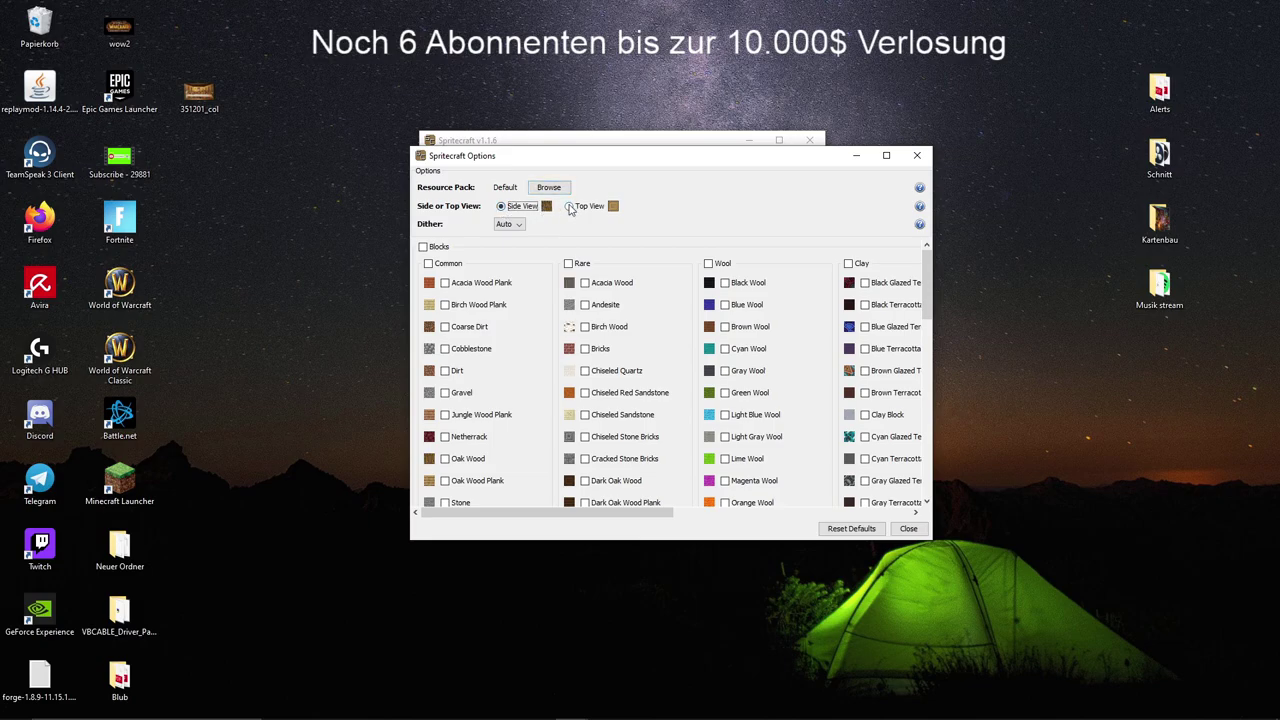
left_click(569, 207)
left_click(513, 228)
left_click(511, 241)
Clear all block categories, enable only the Wool category, and close the options
left_click(424, 247)
left_click(886, 155)
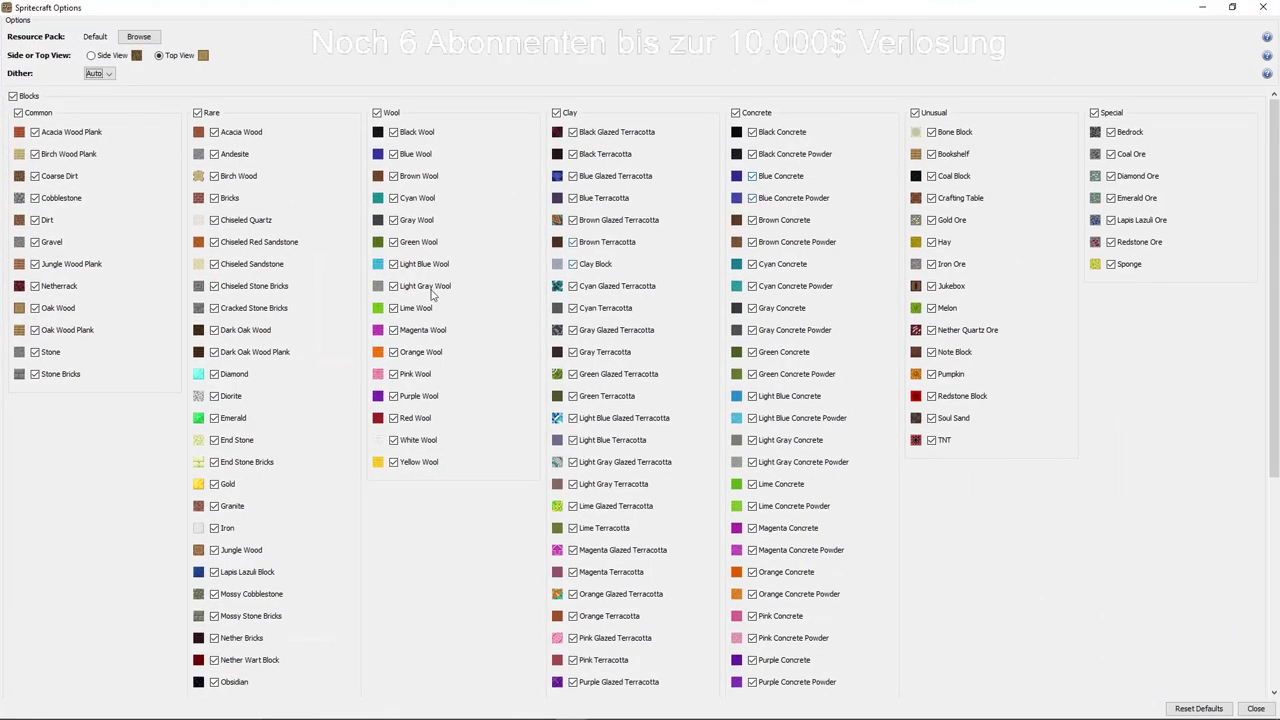
left_click(12, 95)
left_click(18, 113)
left_click(376, 114)
left_click(572, 131)
left_click(572, 175)
left_click(572, 219)
left_click(572, 264)
left_click(572, 286)
left_click(556, 112)
left_click(1262, 9)
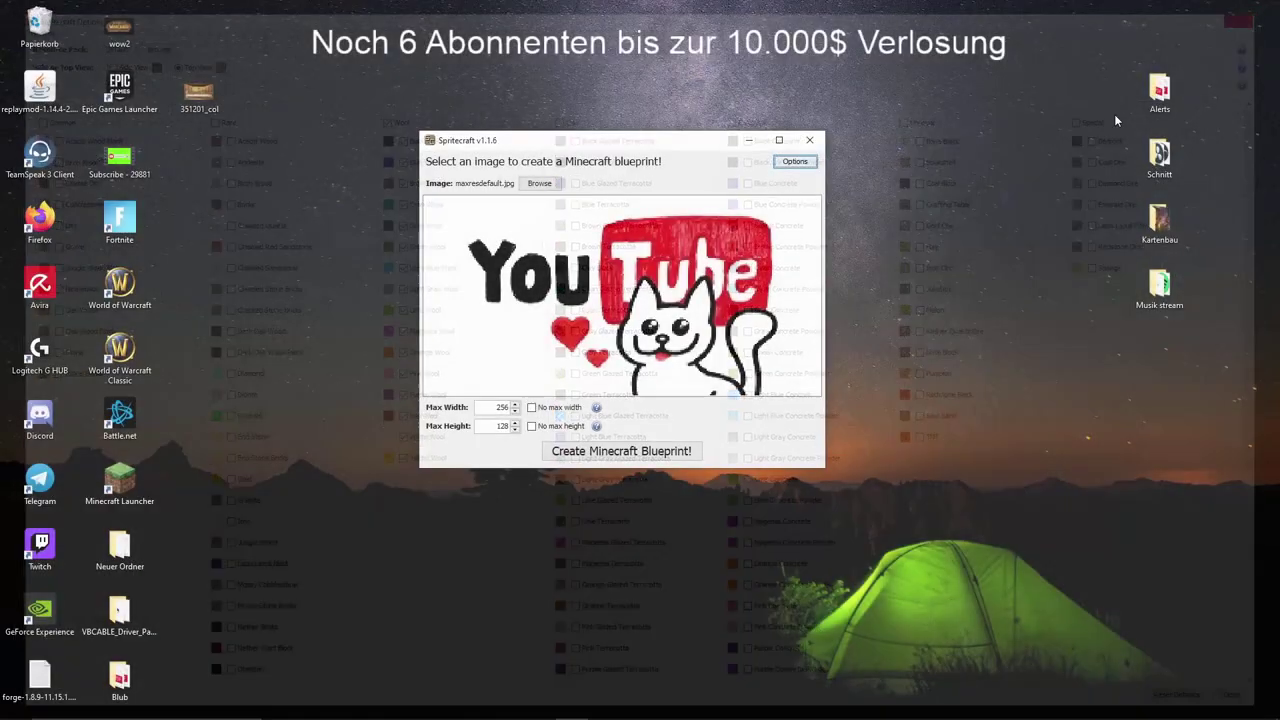
Create the wool-only Minecraft blueprint, compare its preview with the original image, and close it
left_click(657, 452)
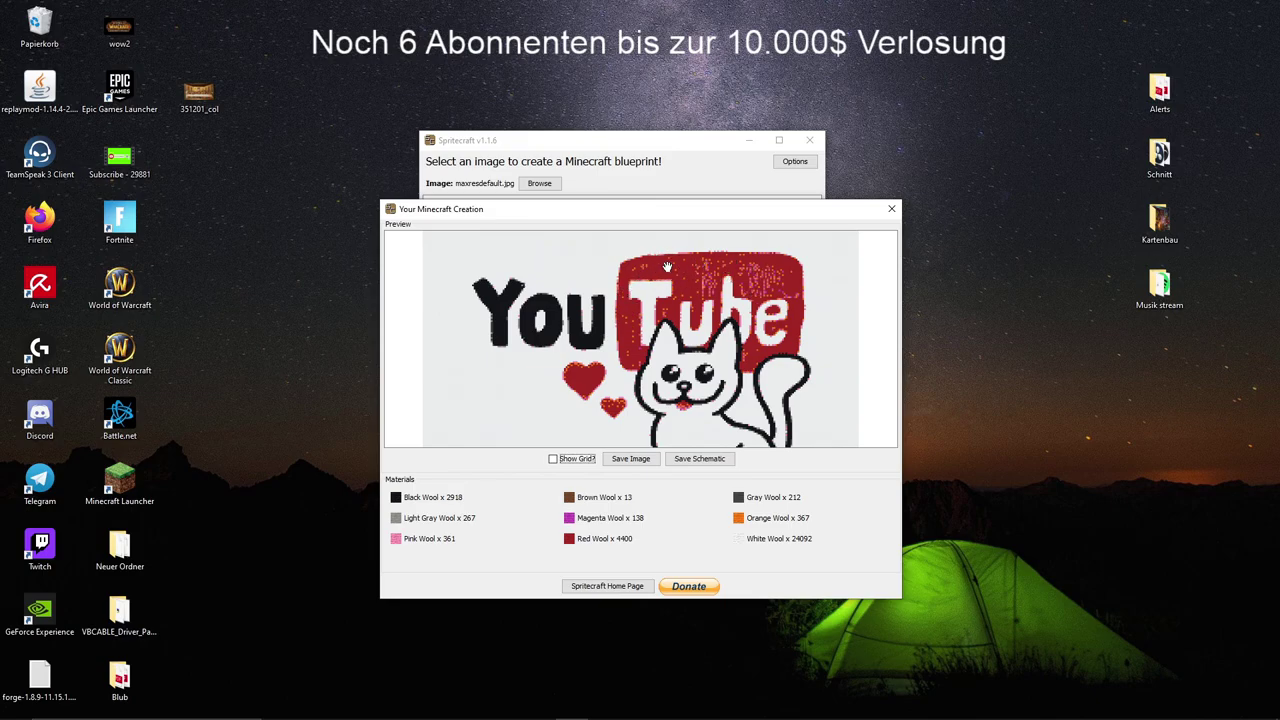
left_click_drag(630, 210, 550, 408)
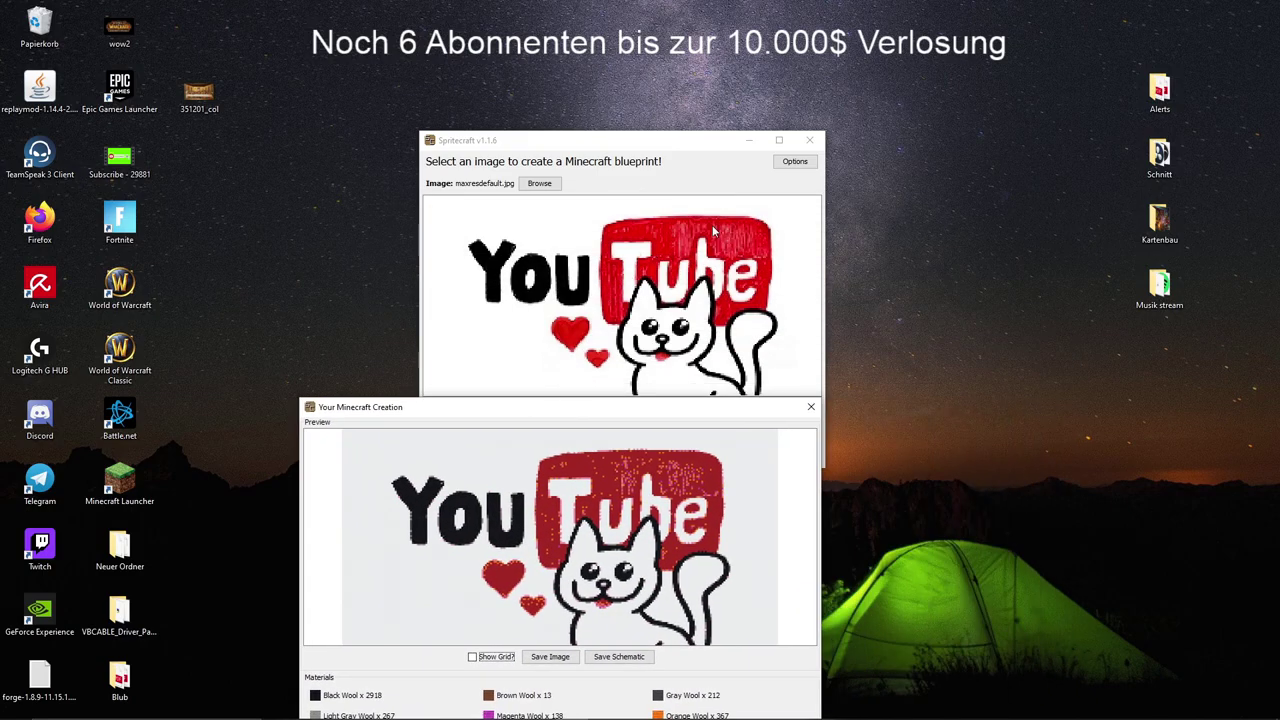
left_click_drag(594, 412, 601, 412)
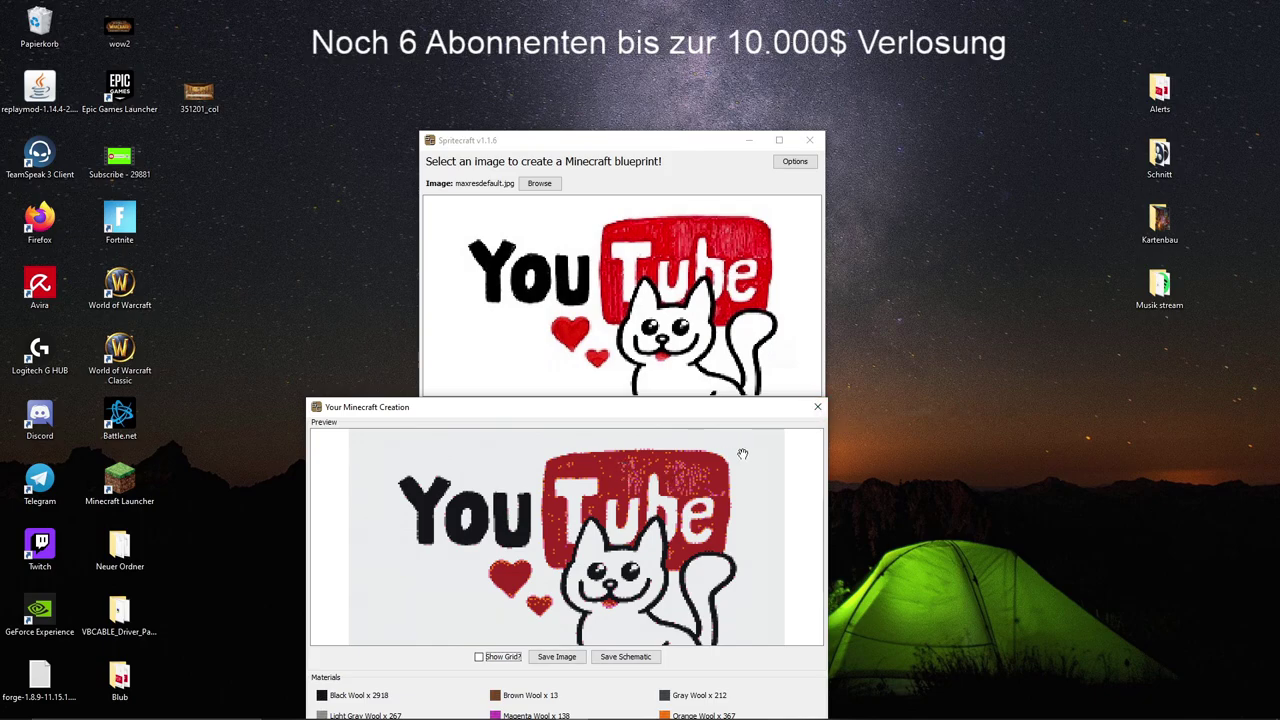
left_click(817, 407)
left_click(637, 453)
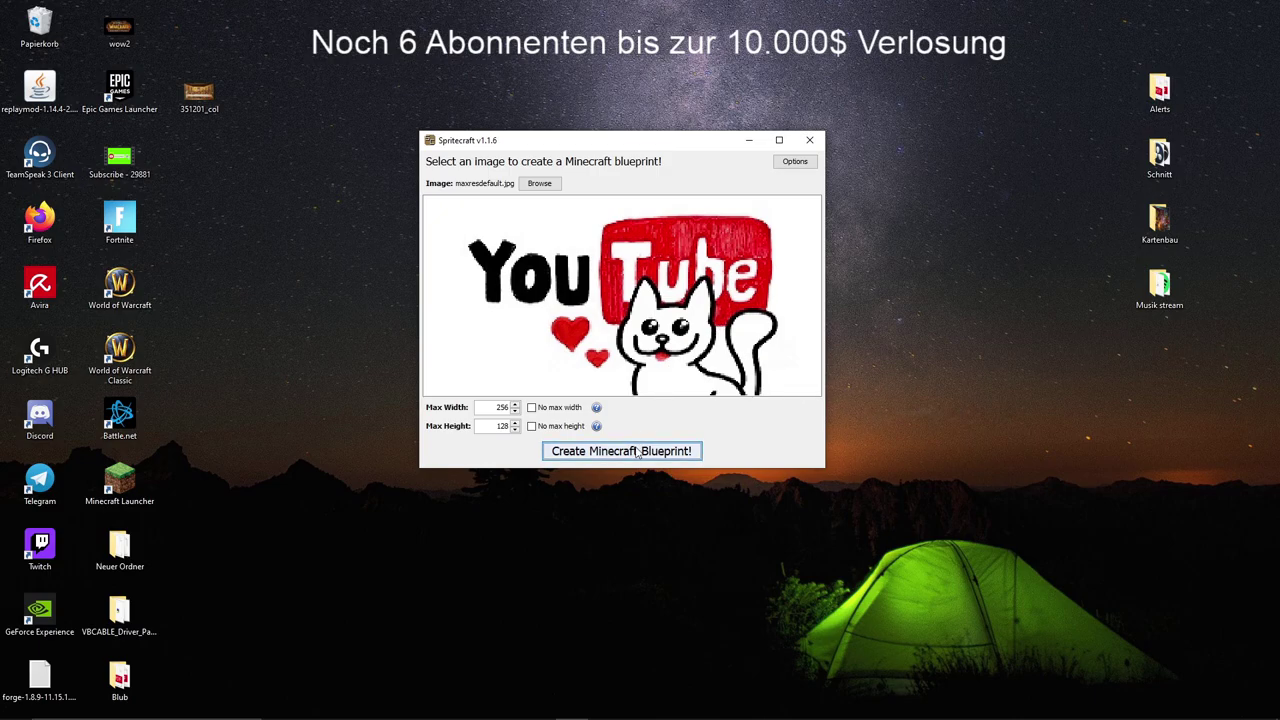
left_click_drag(610, 408, 672, 293)
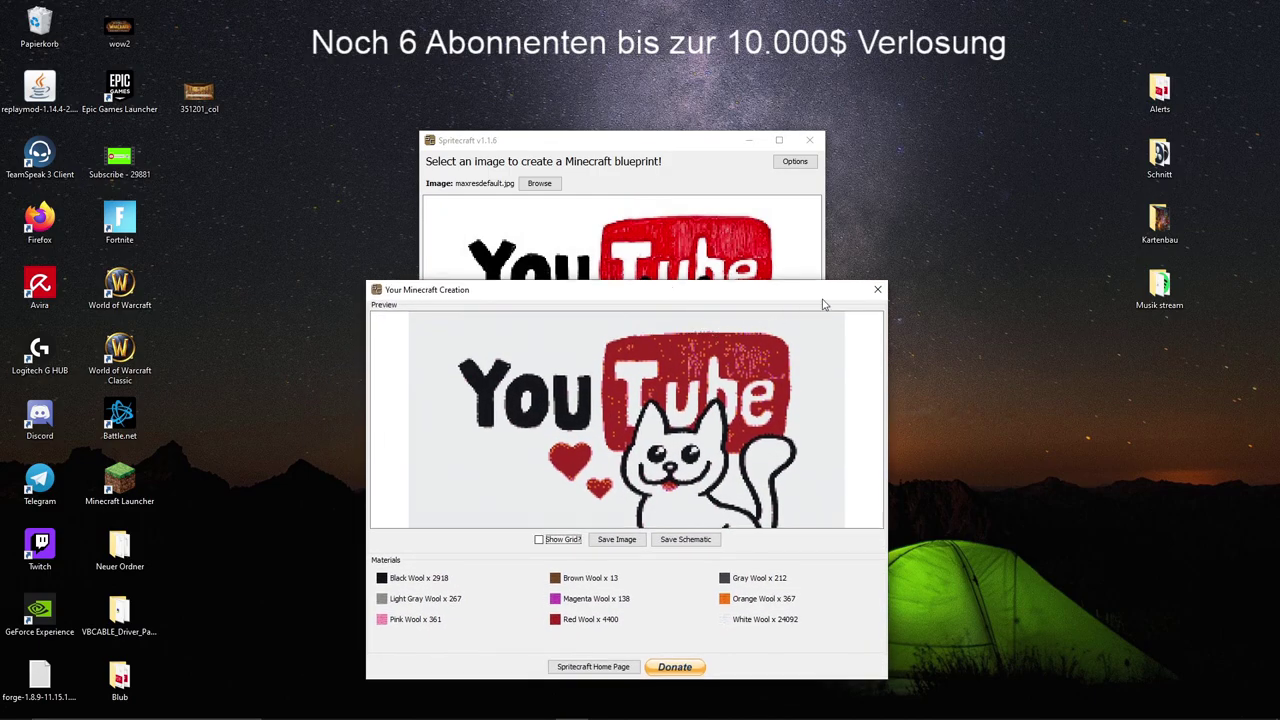
left_click(877, 291)
In the options, enable the Clay category but exclude the glazed terracotta blocks from Black through Light Gray
left_click(795, 161)
left_click(556, 113)
left_click(572, 132)
left_click(573, 176)
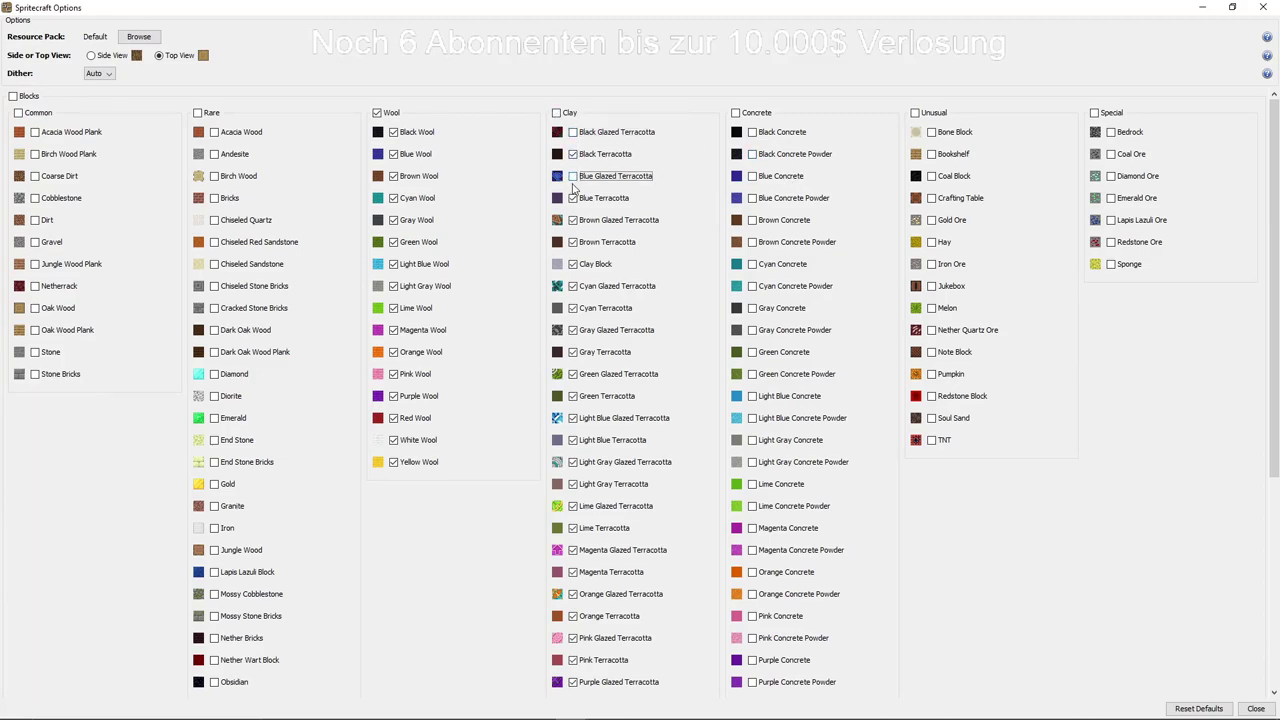
left_click(573, 220)
left_click(573, 286)
left_click(573, 330)
left_click(573, 374)
scroll(587, 383, "down", 1)
left_click(573, 410)
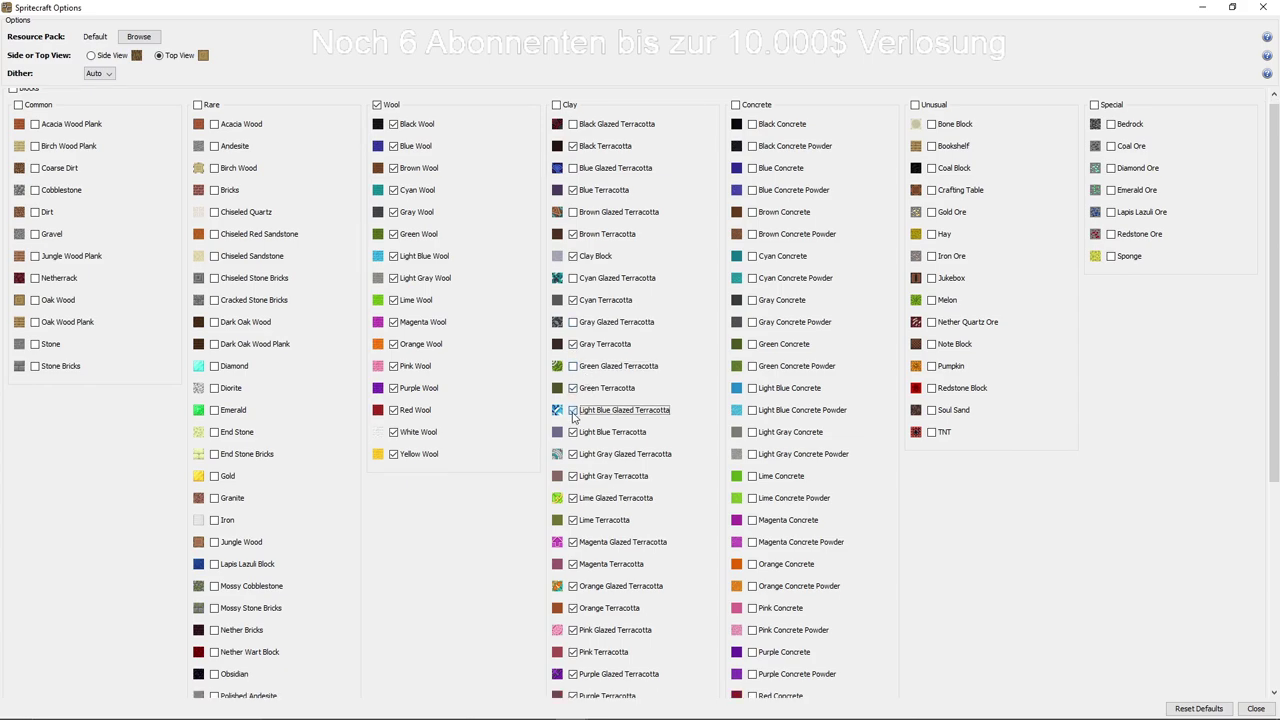
left_click(573, 454)
Exclude the remaining glazed terracotta blocks from Lime through Yellow and close the options
scroll(627, 411, "down", 3)
scroll(627, 411, "down", 3)
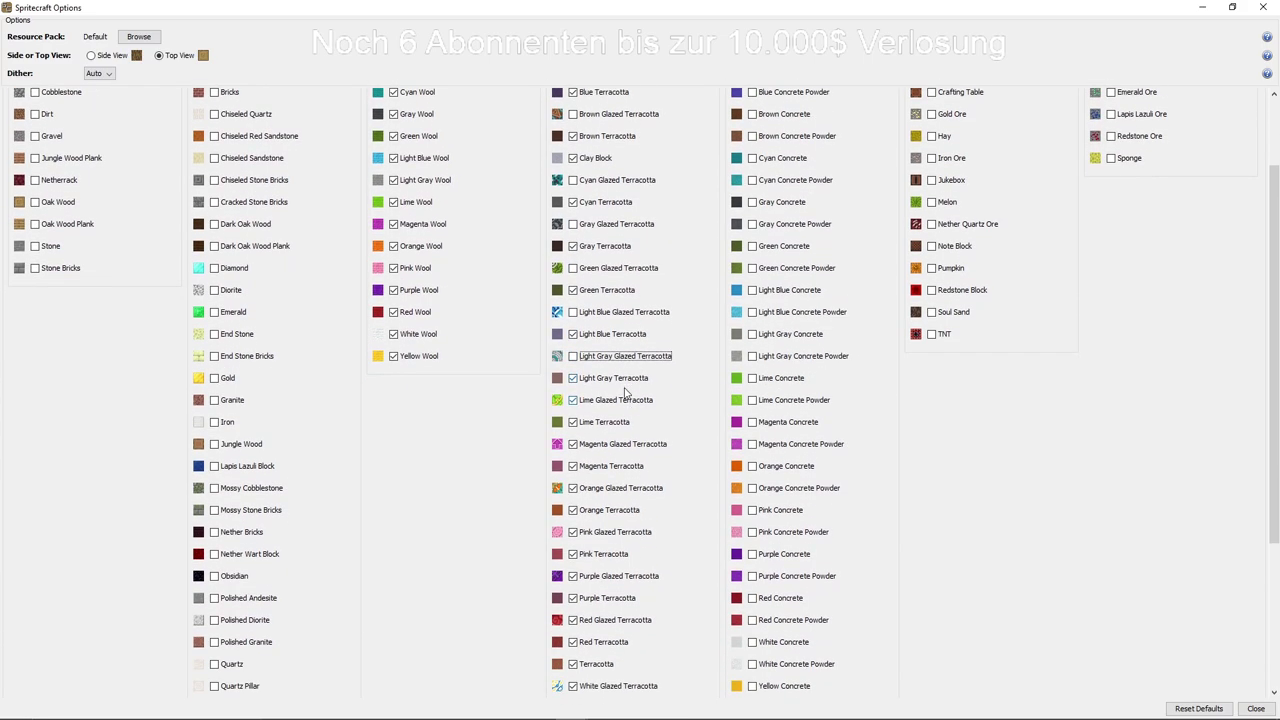
left_click(573, 378)
left_click(573, 422)
left_click(575, 466)
left_click(580, 510)
scroll(593, 501, "down", 1)
scroll(593, 501, "down", 3)
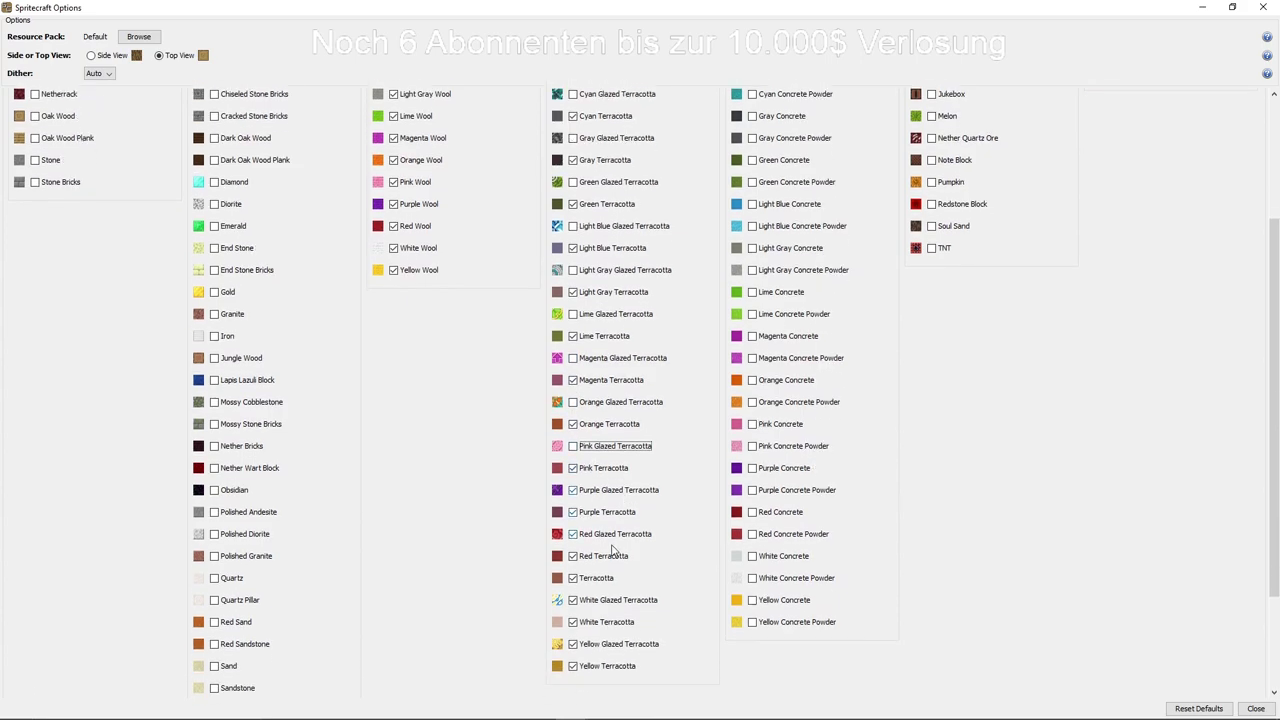
left_click(573, 474)
left_click(573, 517)
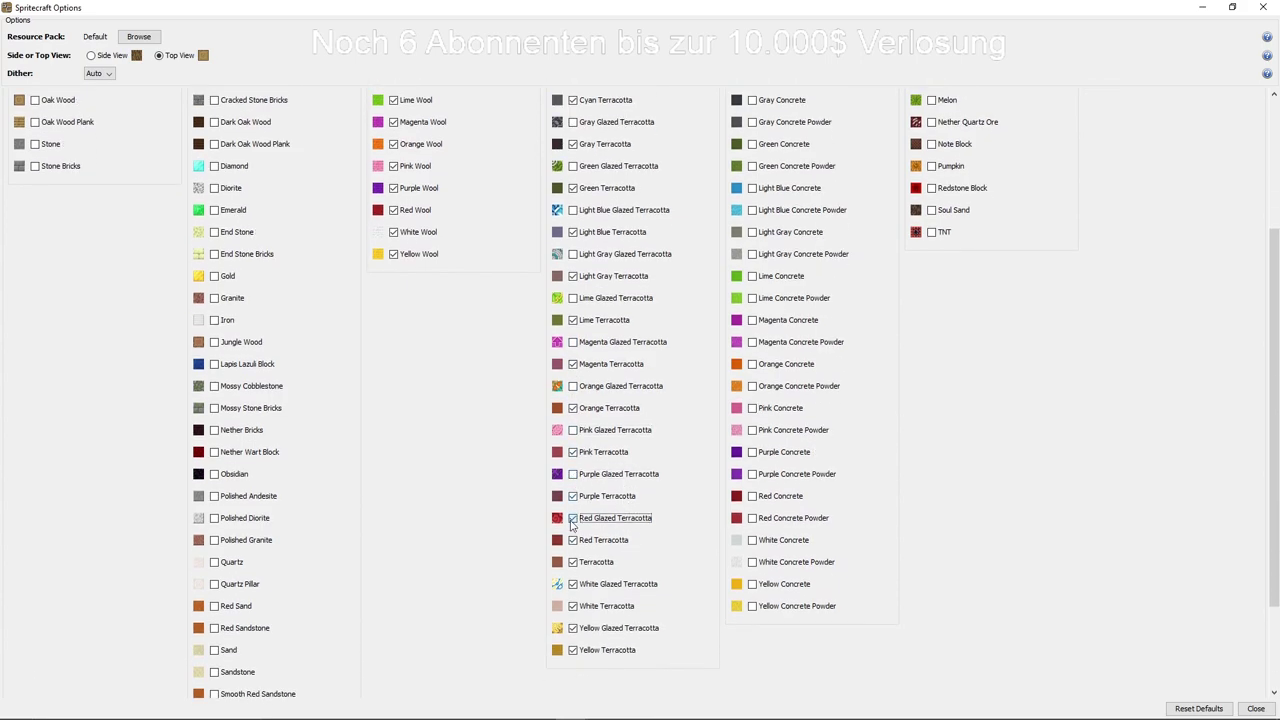
left_click(573, 585)
left_click(574, 628)
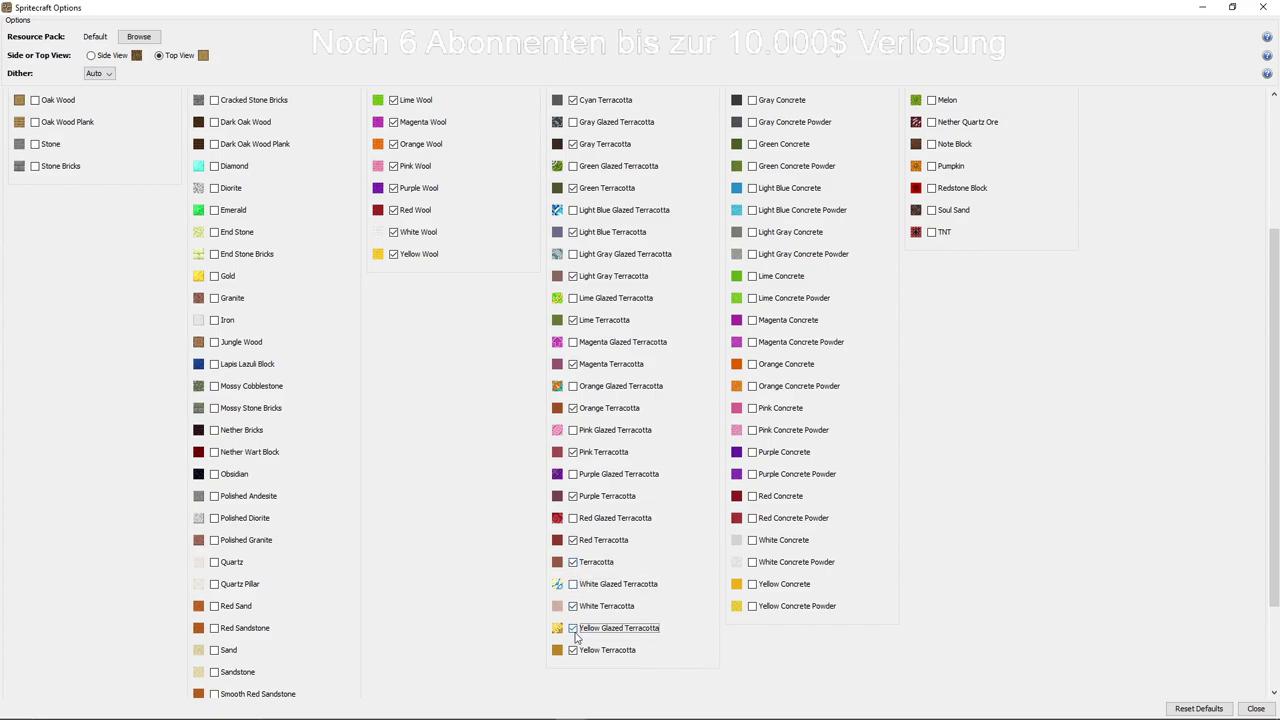
scroll(605, 655, "up", 2)
scroll(601, 651, "up", 4)
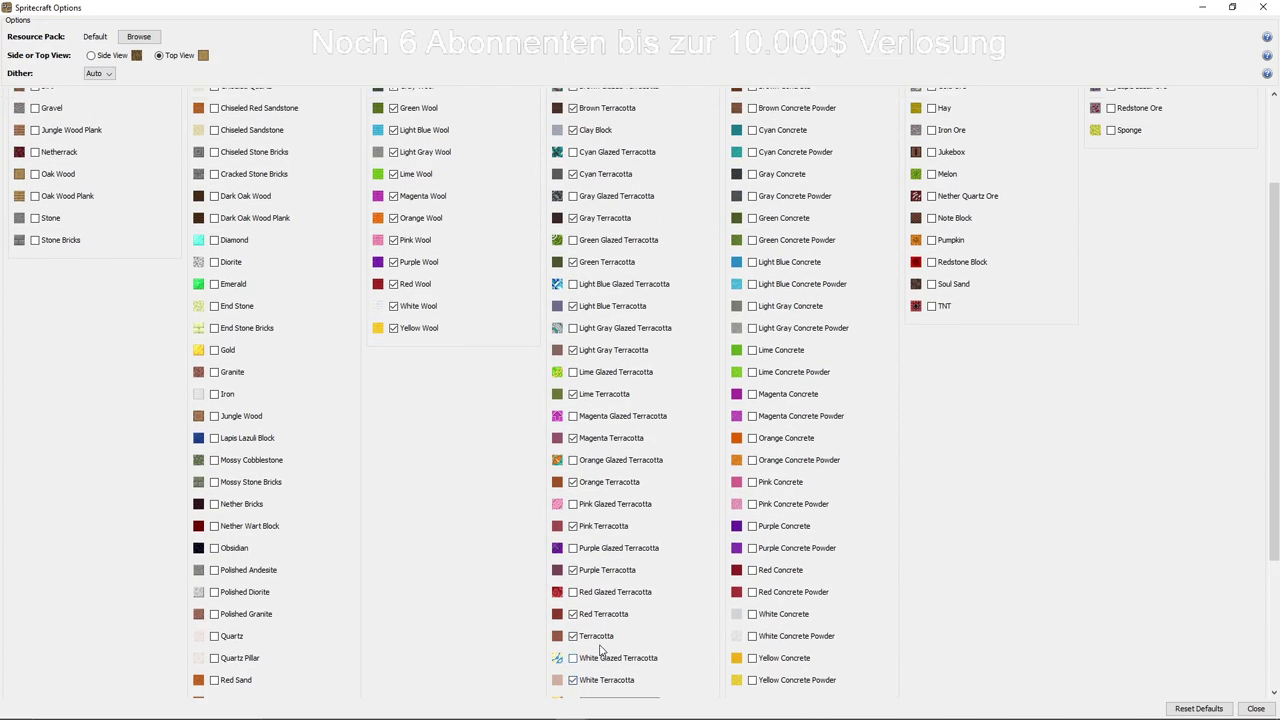
left_click(1262, 9)
Preview a blueprint made of wool and plain terracotta, then clear the Clay category in the options
left_click(614, 456)
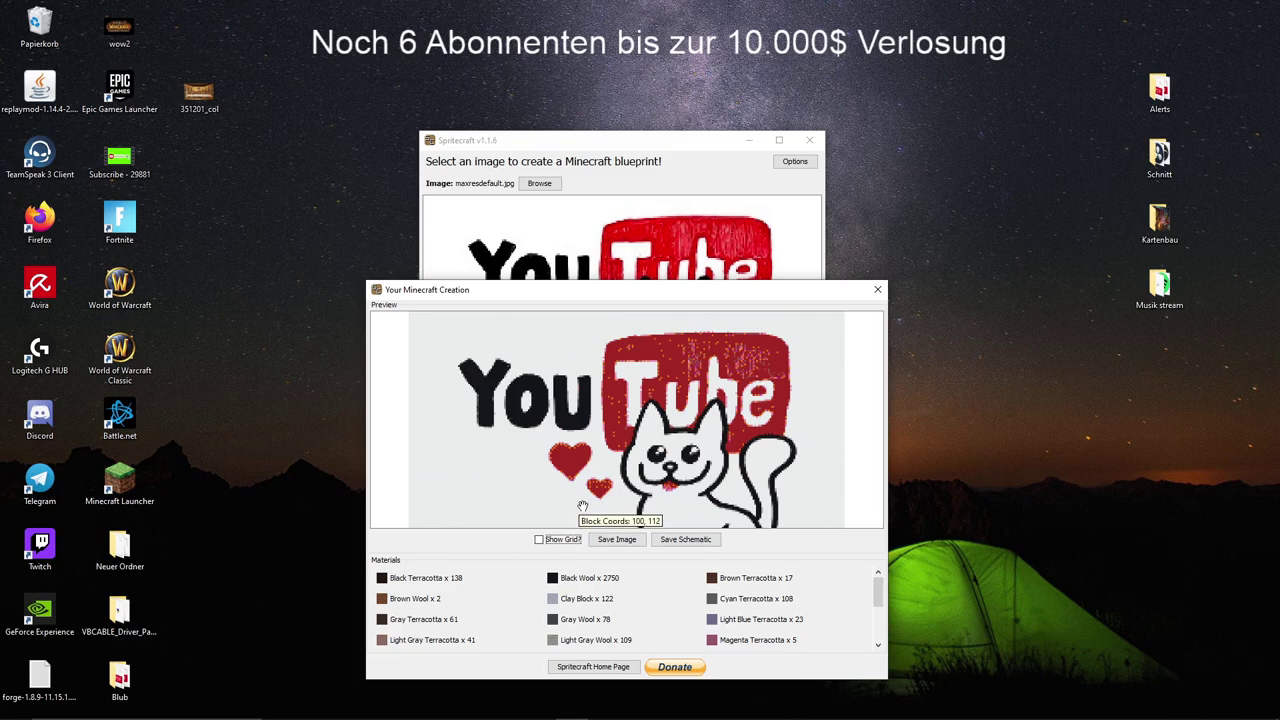
left_click(878, 291)
left_click(795, 161)
scroll(672, 224, "down", 2)
scroll(672, 224, "up", 2)
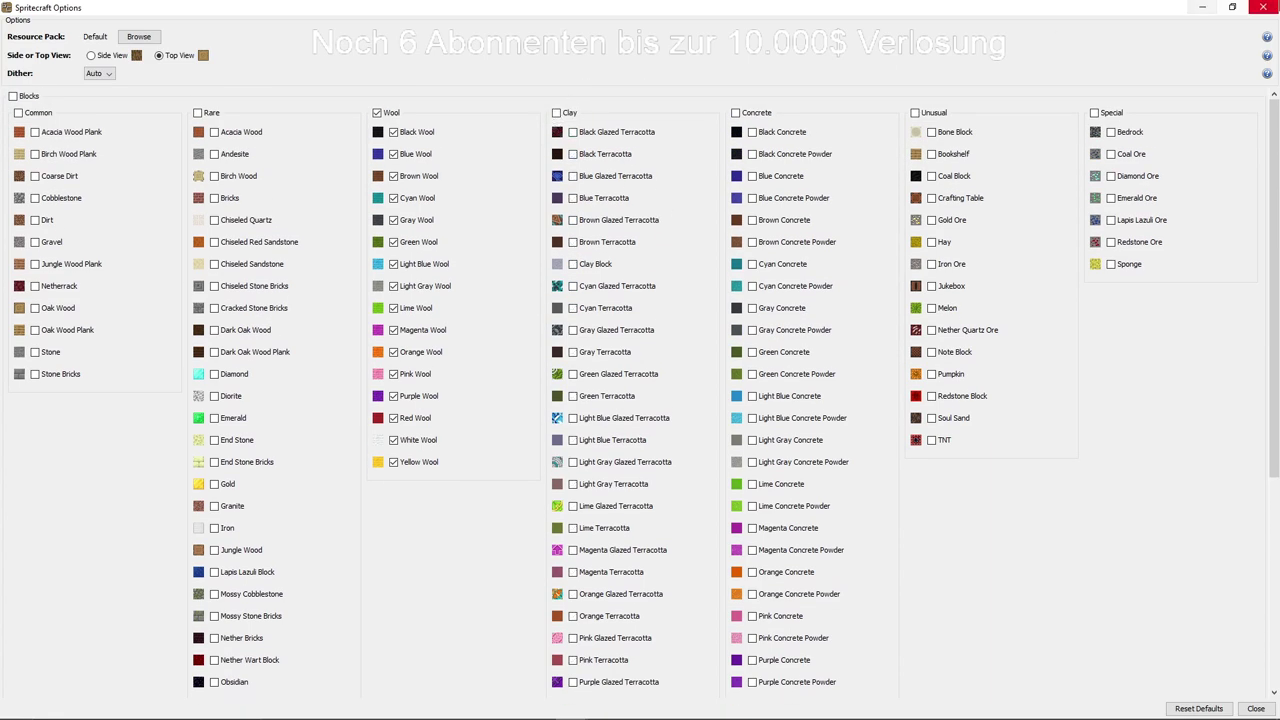
left_click(1264, 7)
Create the Minecraft blueprint from wool blocks only and inspect its preview up close and as a whole
left_click(645, 452)
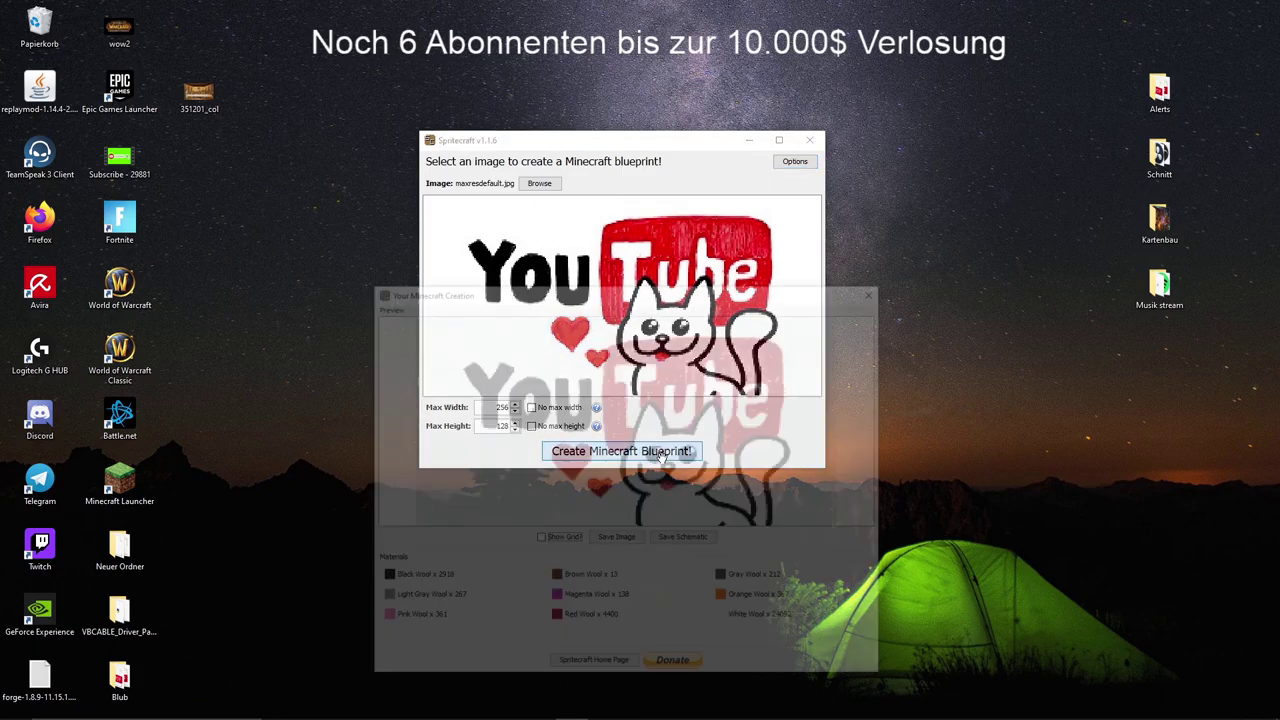
left_click_drag(666, 296, 666, 155)
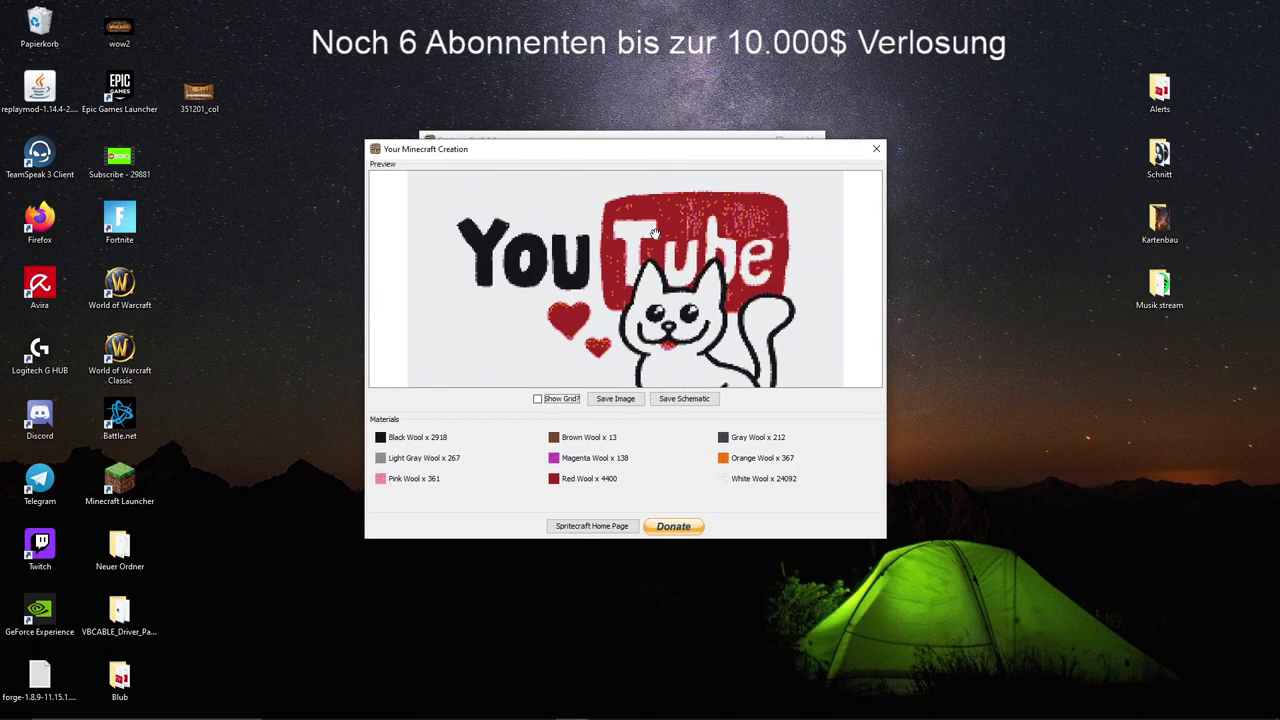
scroll(692, 245, "down", 2)
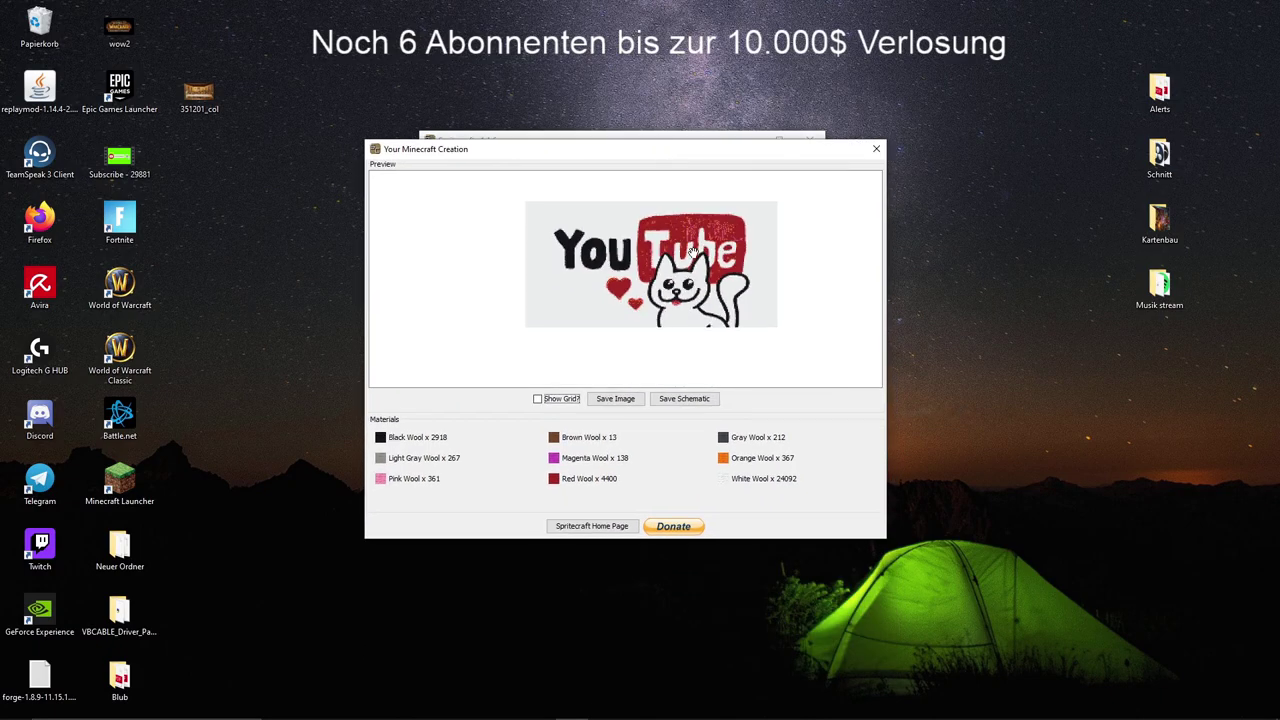
scroll(692, 245, "up", 2)
left_click_drag(700, 237, 677, 271)
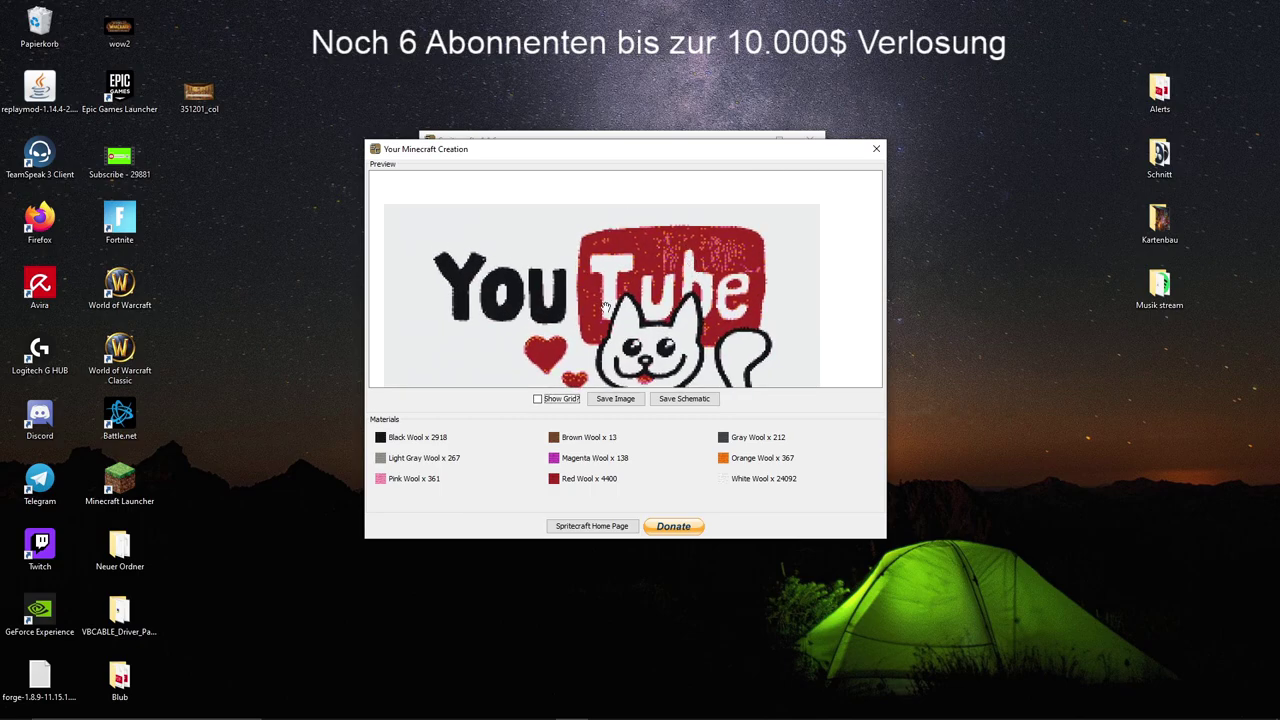
scroll(638, 305, "up", 3)
scroll(654, 285, "down", 2)
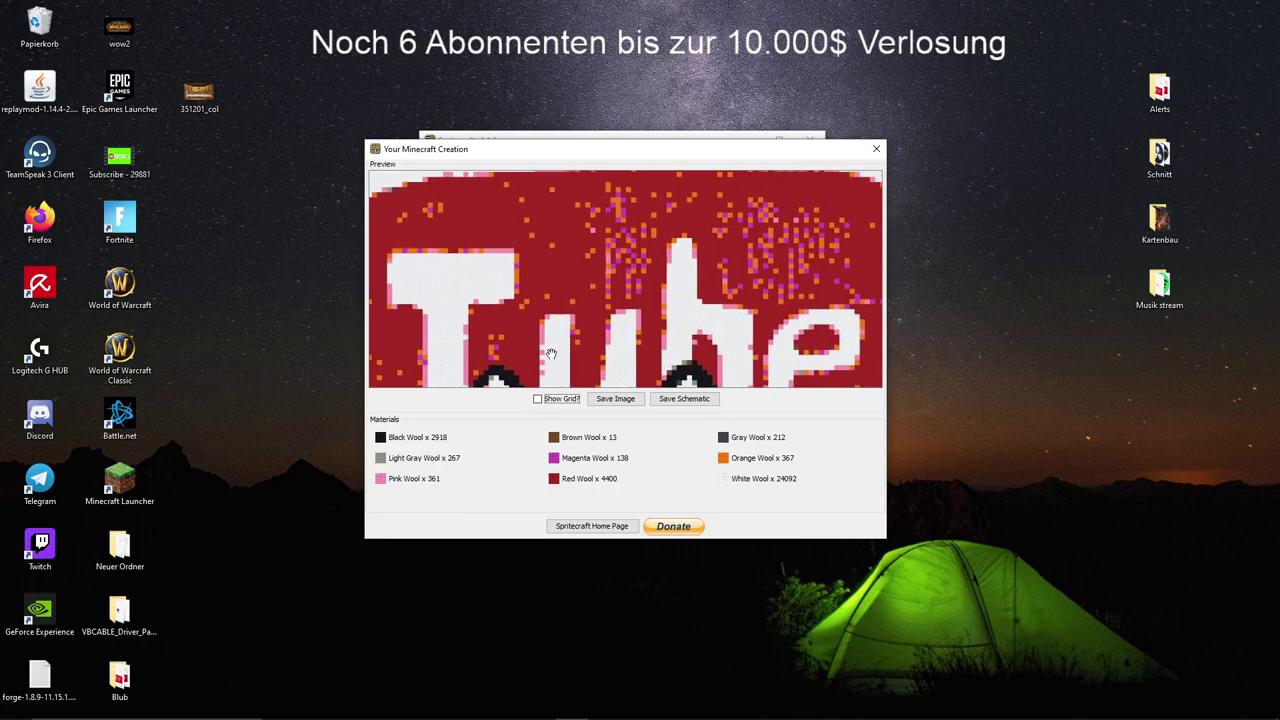
left_click_drag(665, 225, 676, 206)
scroll(549, 278, "down", 4)
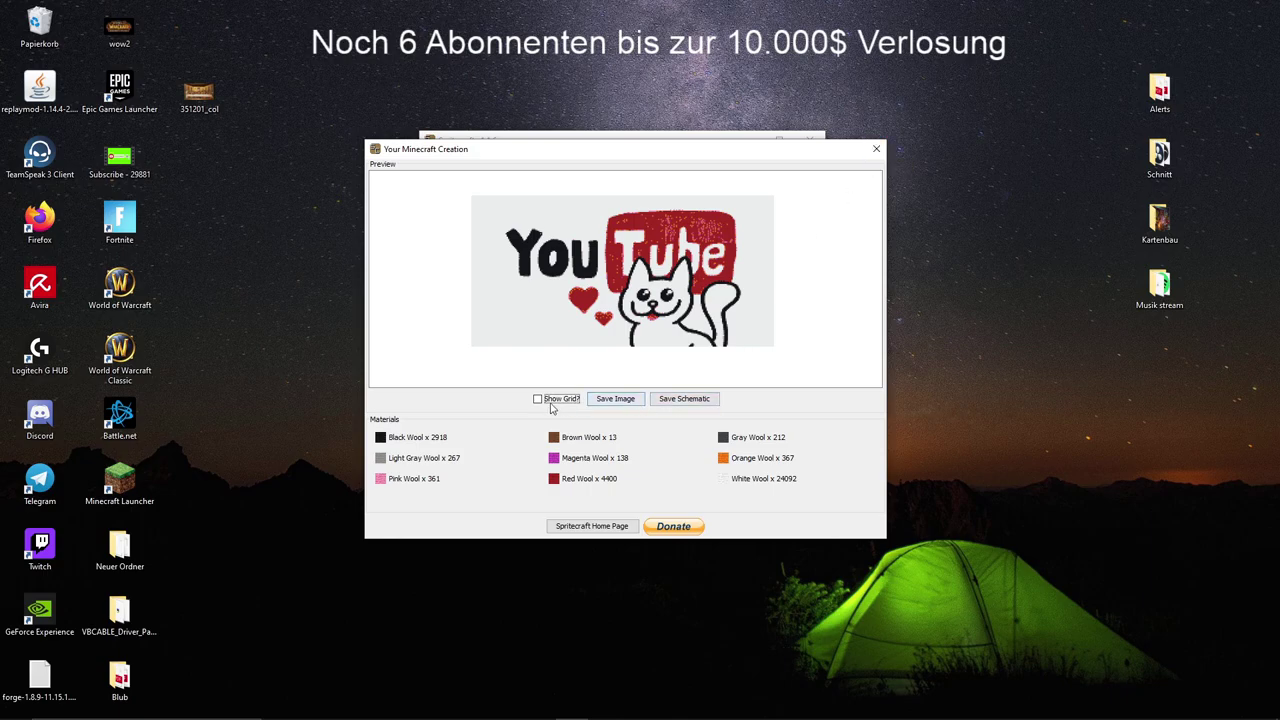
Save the blueprint as a schematic file named test on the Desktop
left_click(684, 401)
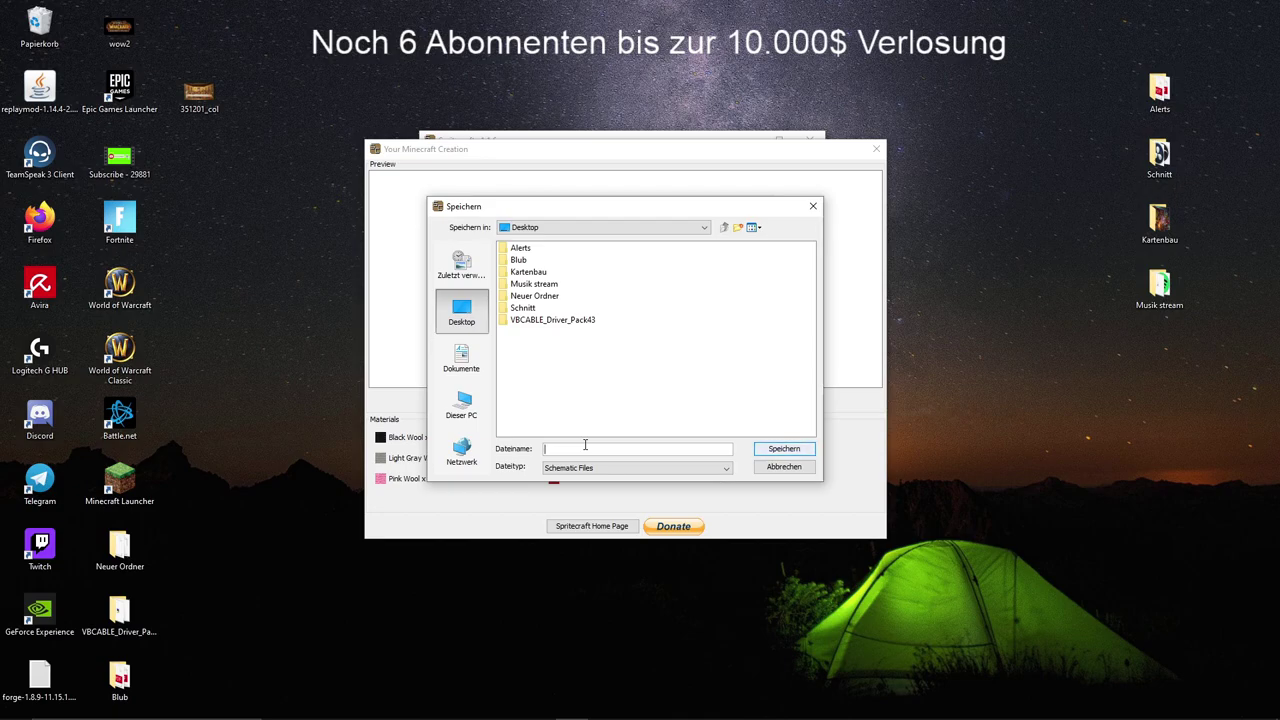
type("test")
left_click(784, 452)
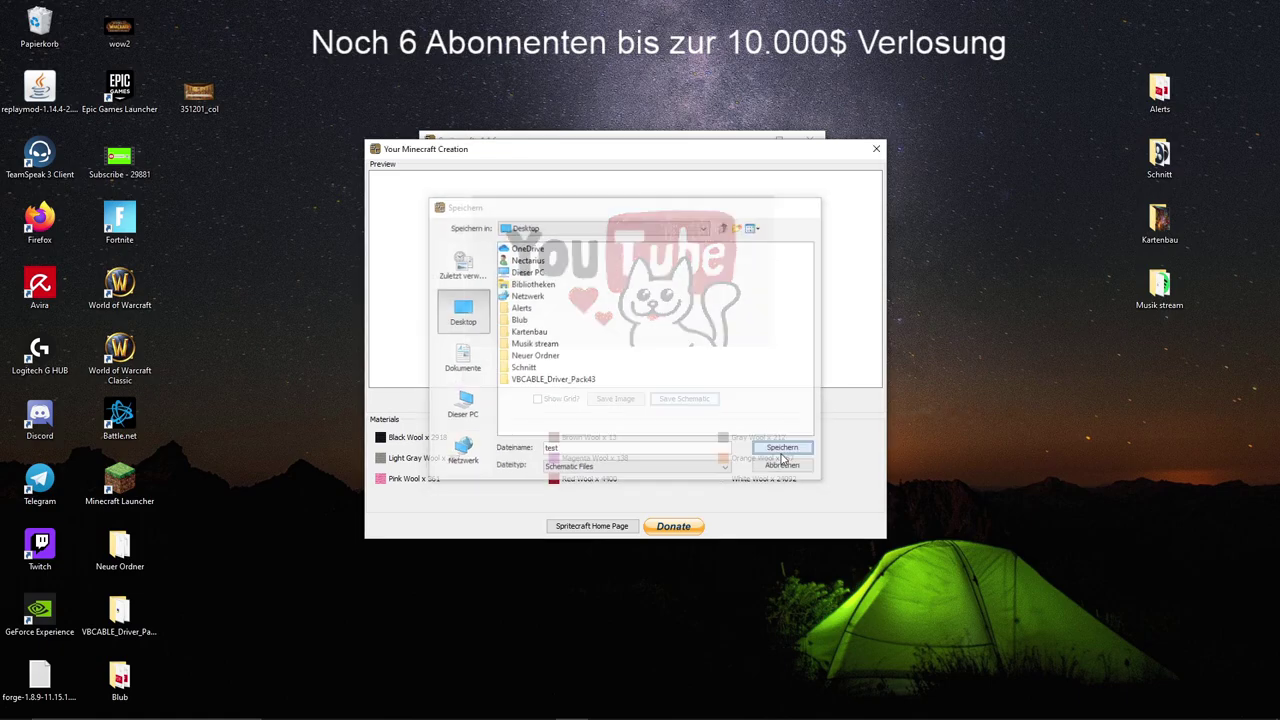
Move test.schematic to a free spot on the desktop and close Spritecraft with its preview
left_click_drag(200, 25, 400, 139)
key("alt+Tab")
key("alt+F4")
key("alt+F4")
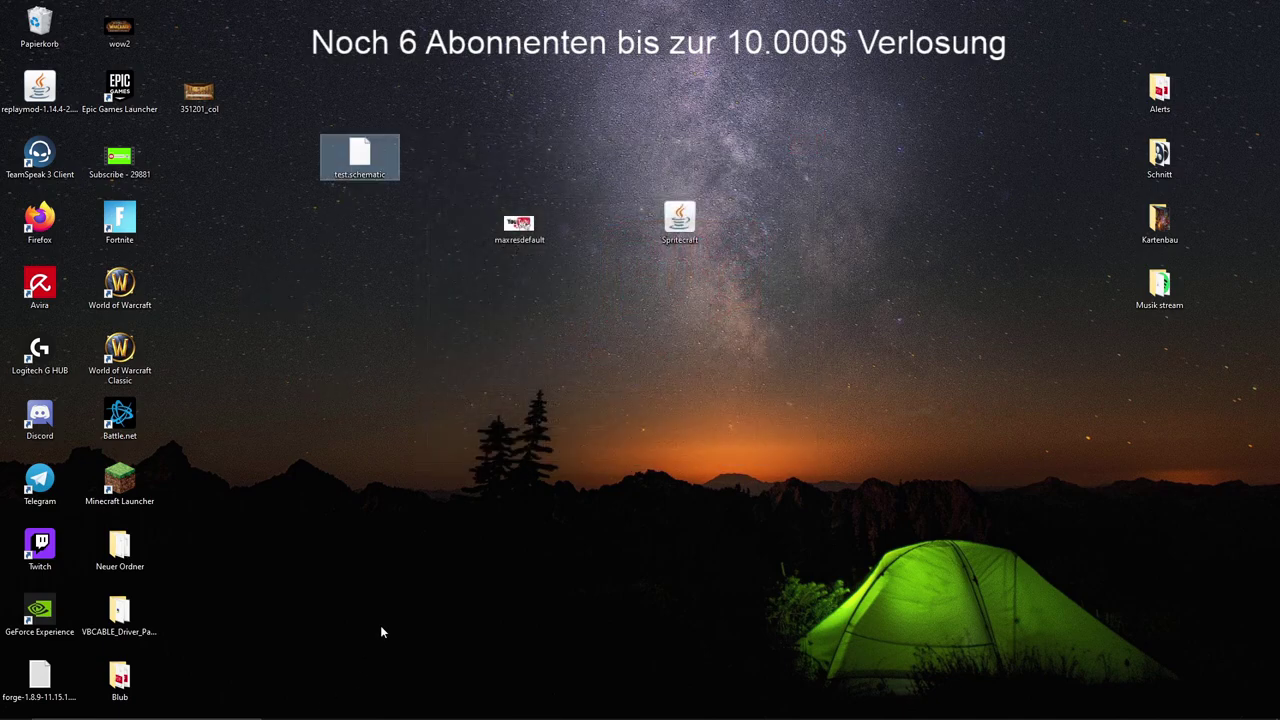
Open the worldedit folder inside AppData, Roaming, .minecraft 1.8.9, config
key("super+r")
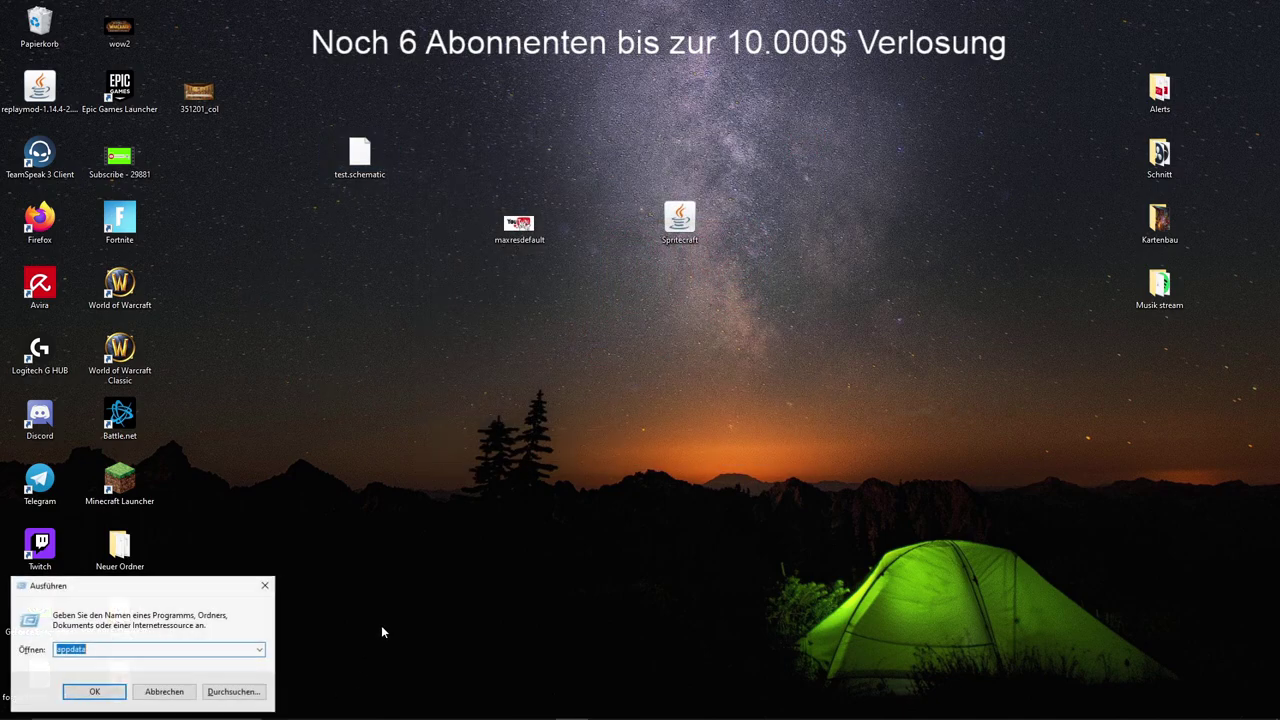
left_click(95, 692)
double_click(512, 198)
left_click_drag(600, 92, 710, 62)
double_click(714, 155)
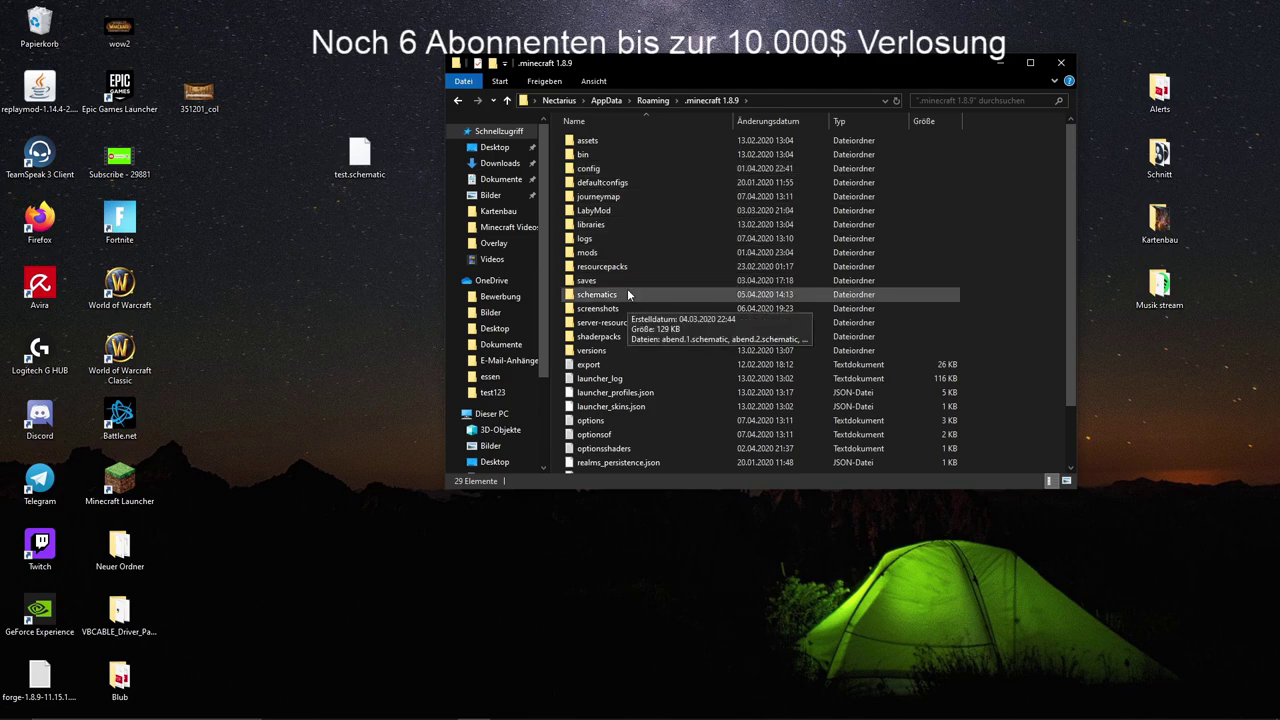
double_click(642, 169)
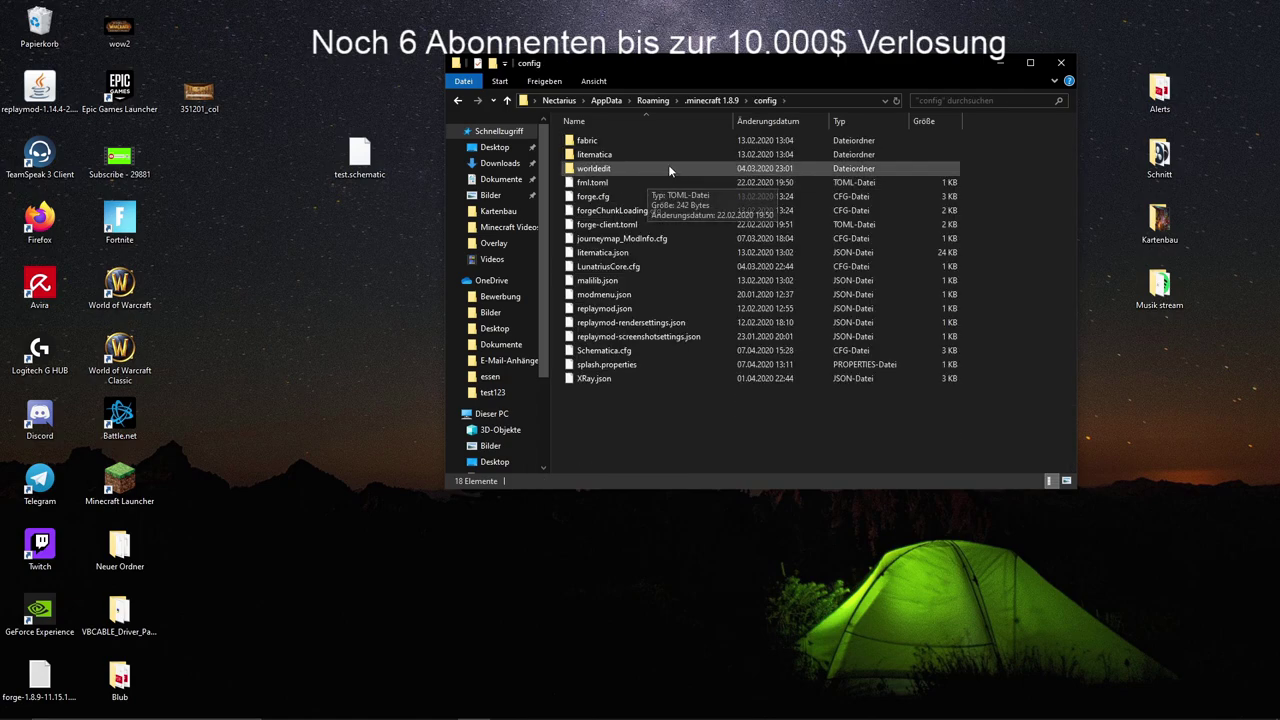
double_click(609, 169)
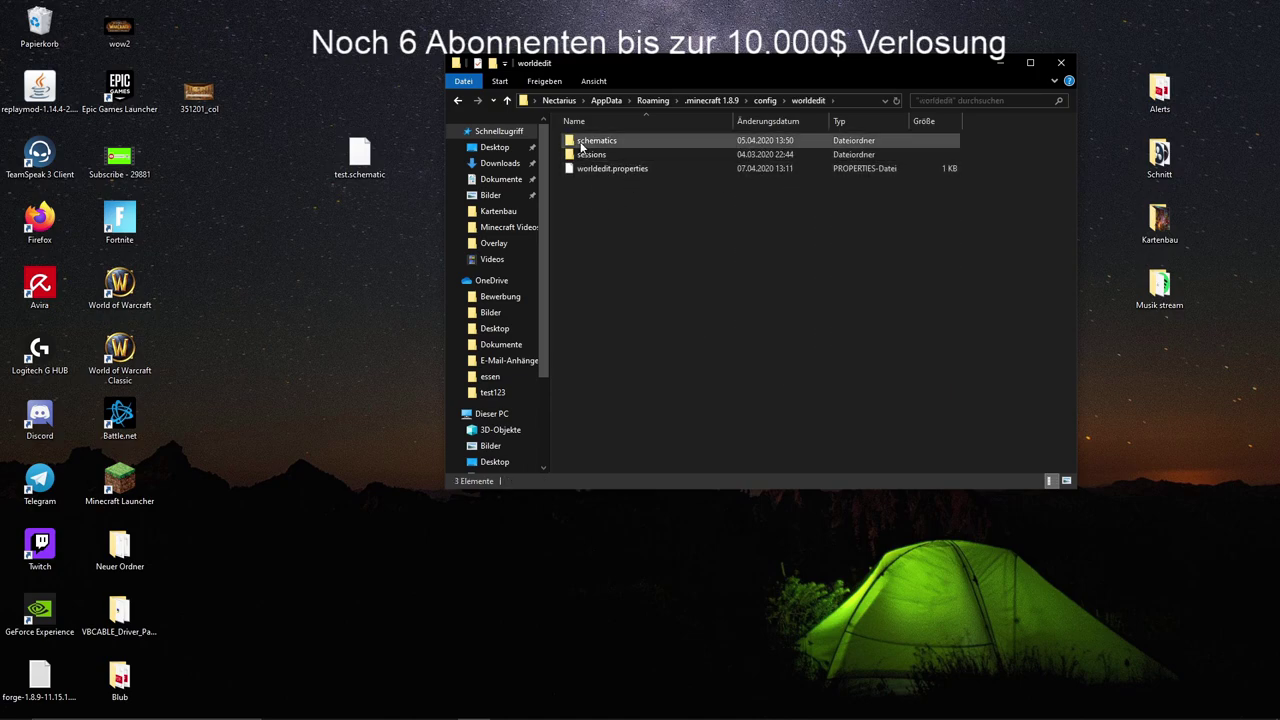
right_click(576, 225)
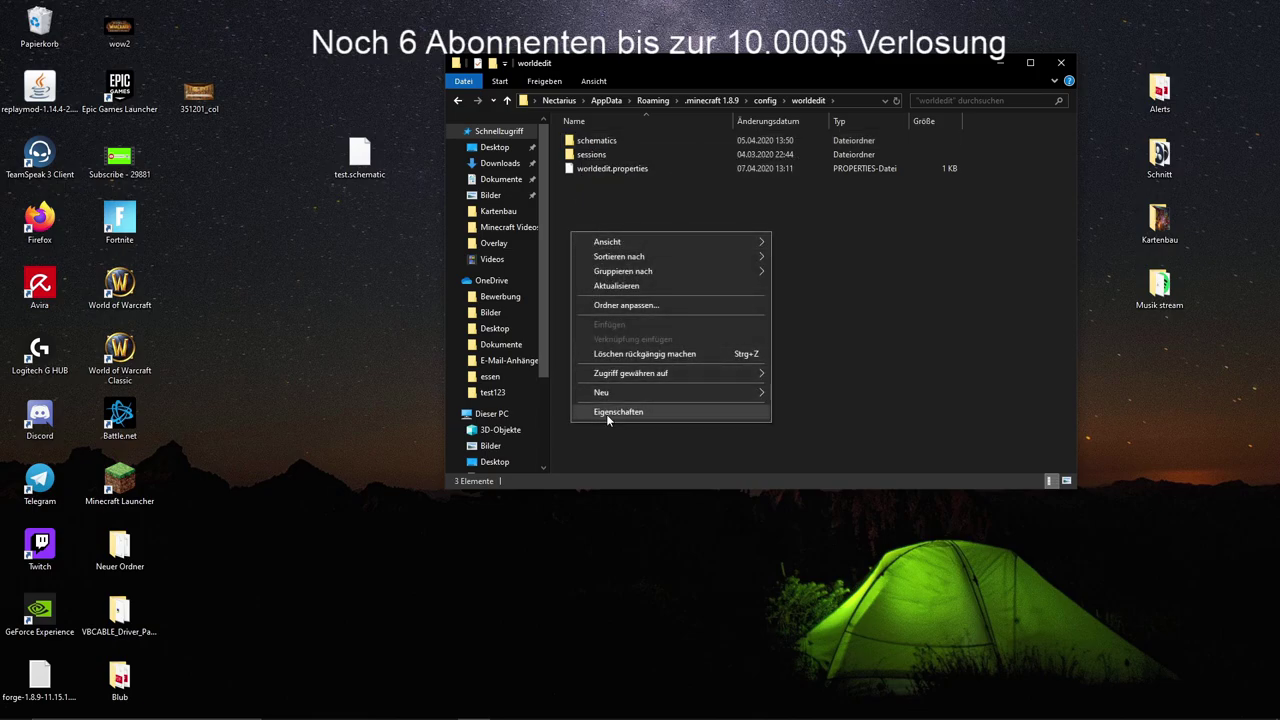
left_click(606, 414)
left_click_drag(620, 125, 557, 216)
left_click(617, 214)
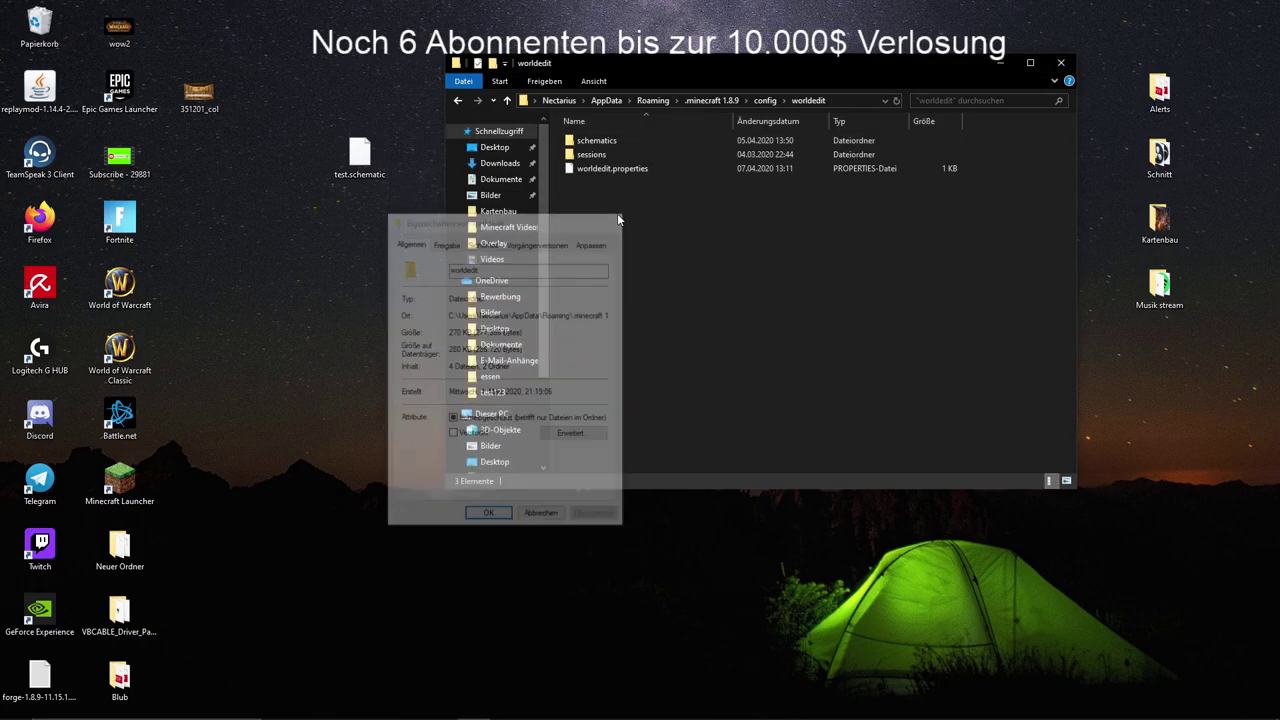
Try to create a folder named schematics inside the worldedit folder, and delete the new folder again
right_click(616, 214)
mouse_move(710, 379)
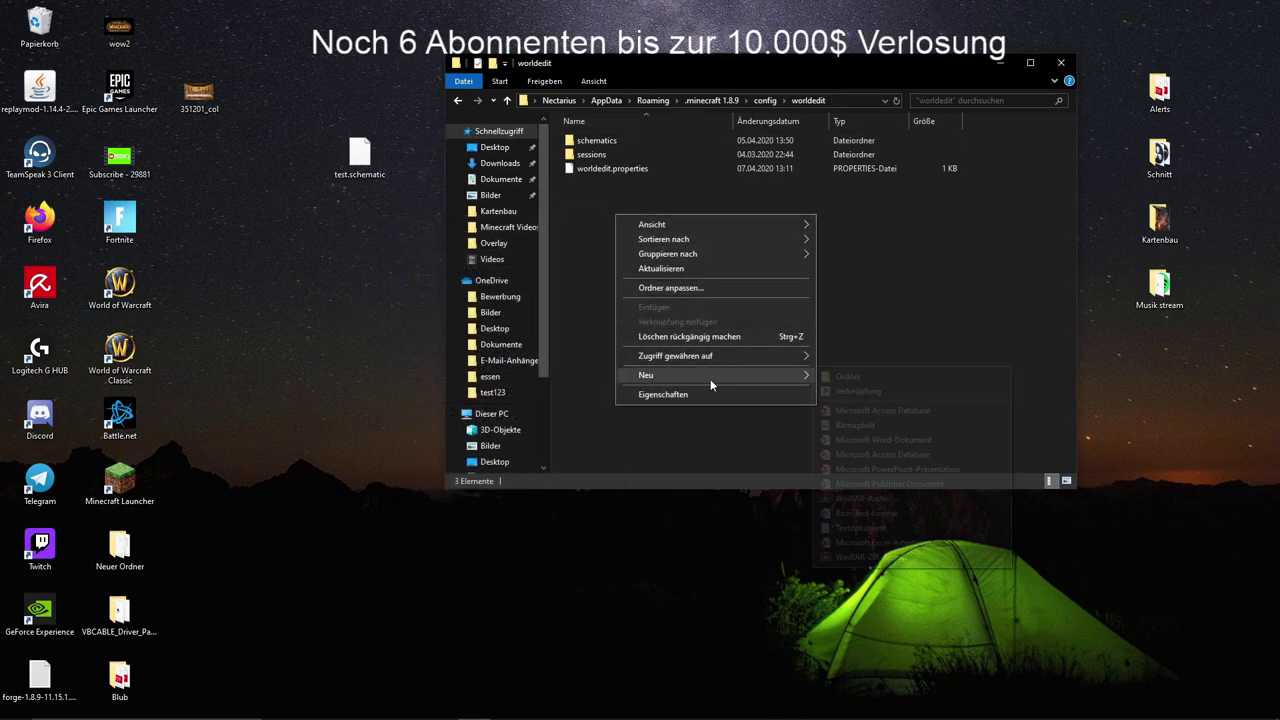
left_click(845, 376)
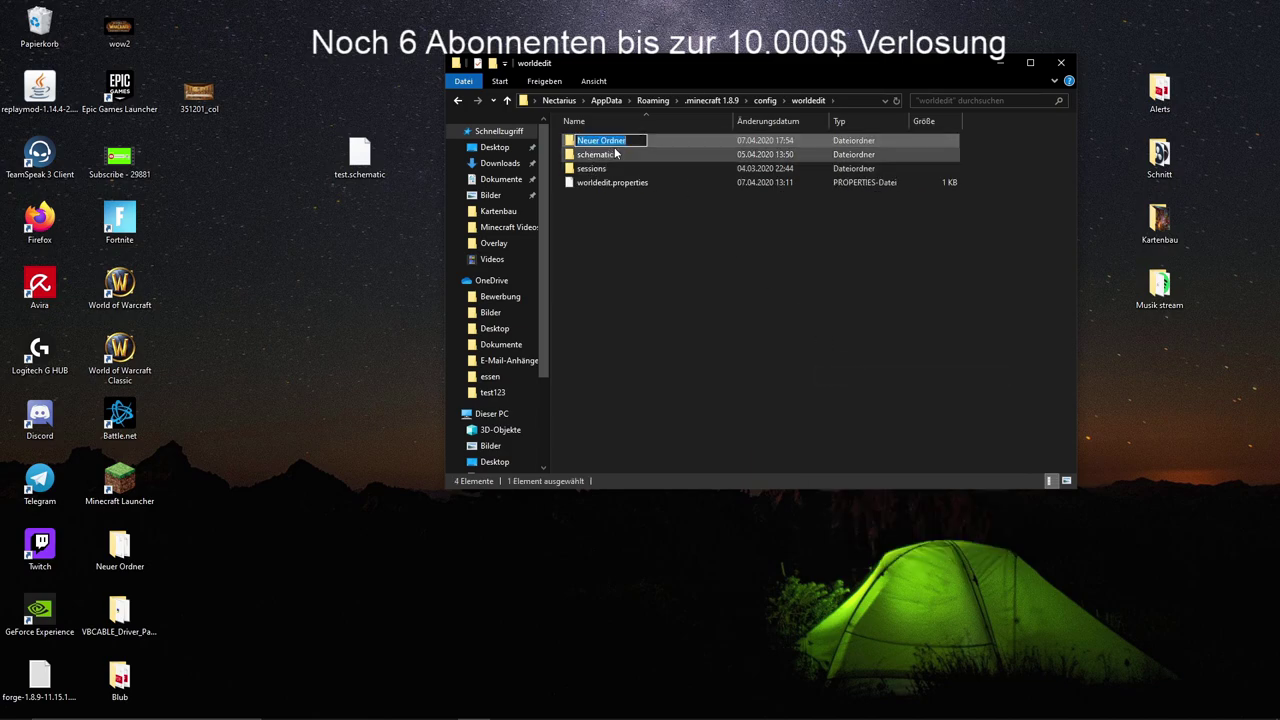
type("schematics")
key("Return")
left_click(757, 495)
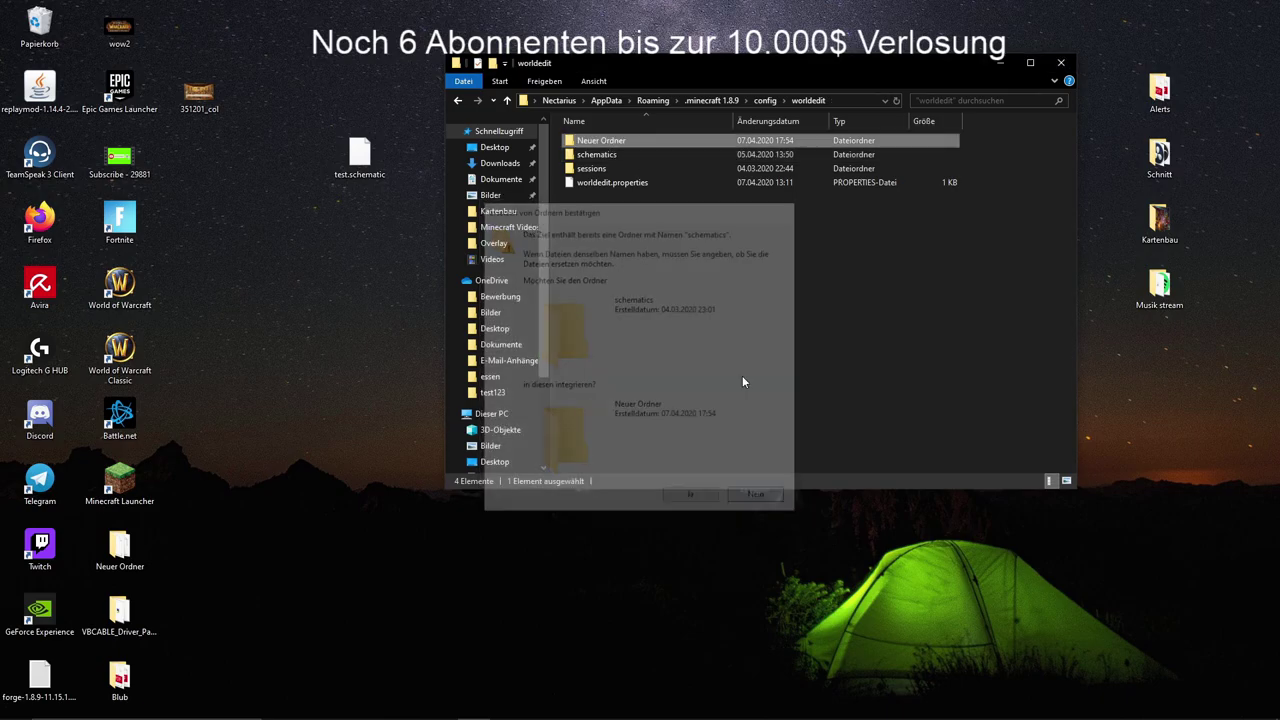
right_click(605, 145)
left_click(648, 440)
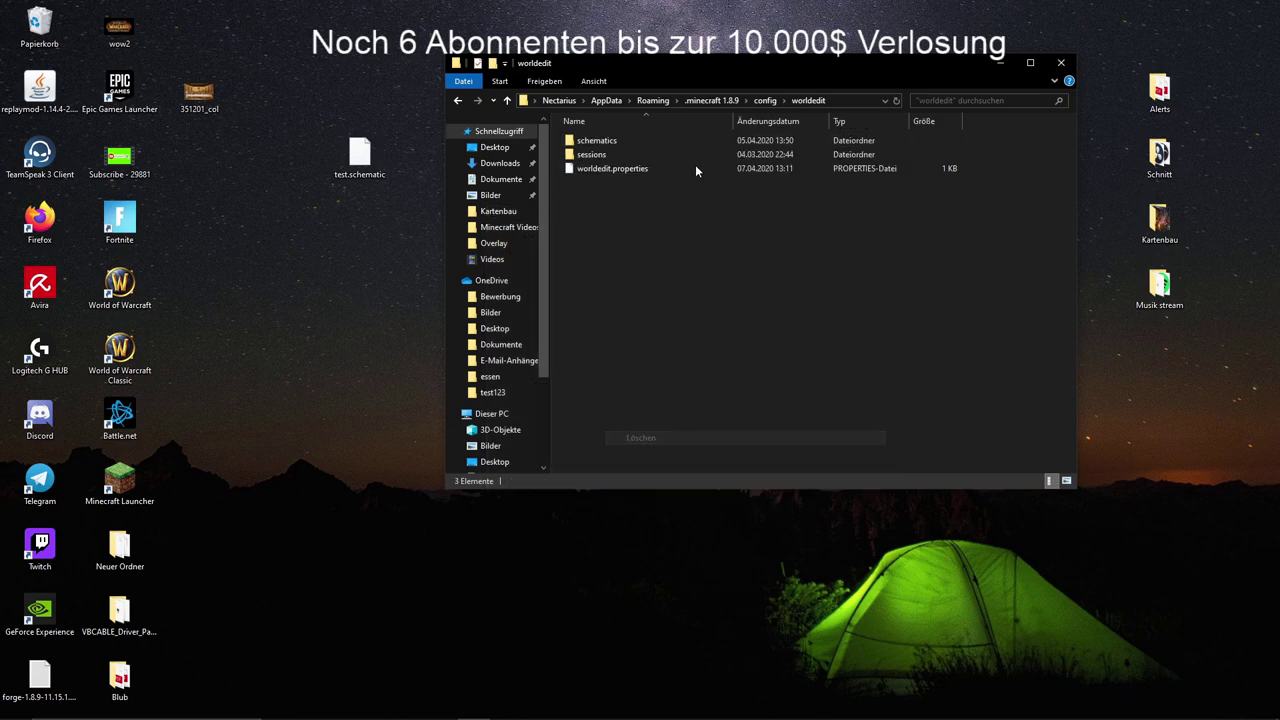
Move test.schematic from the desktop into worldedit's schematics folder and close the folder window
double_click(605, 141)
left_click_drag(360, 155, 604, 222)
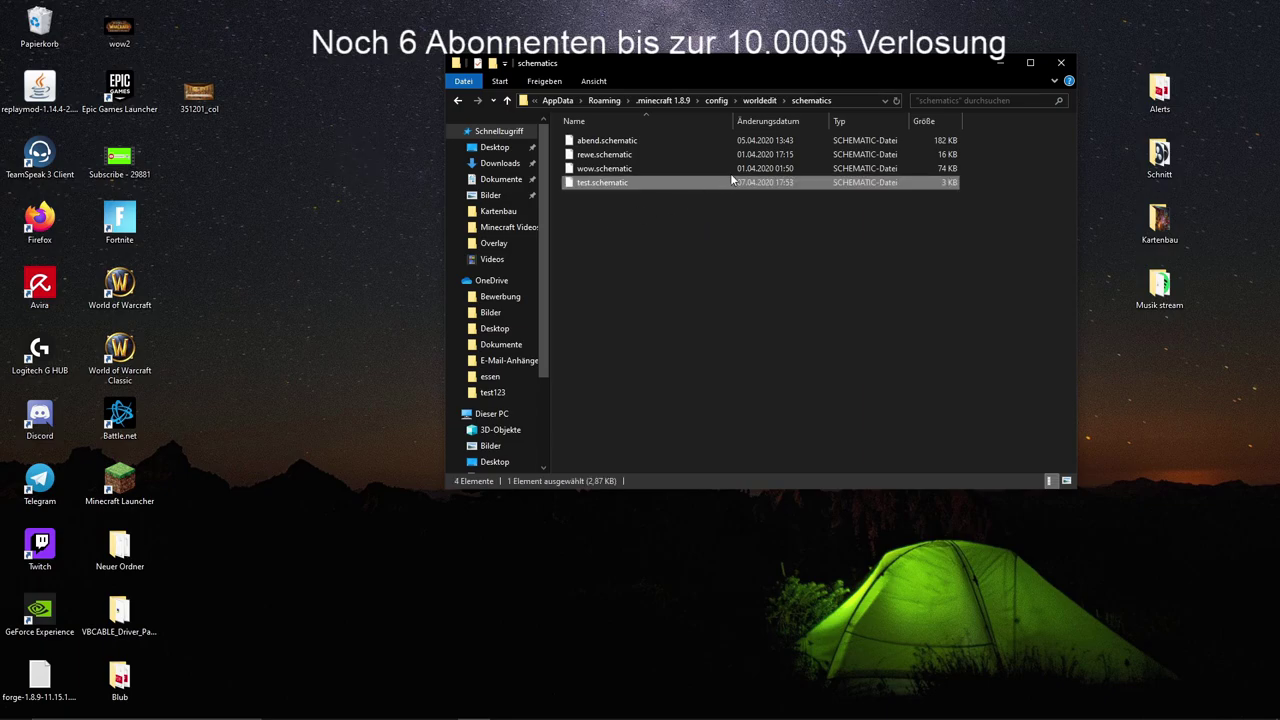
left_click(1062, 67)
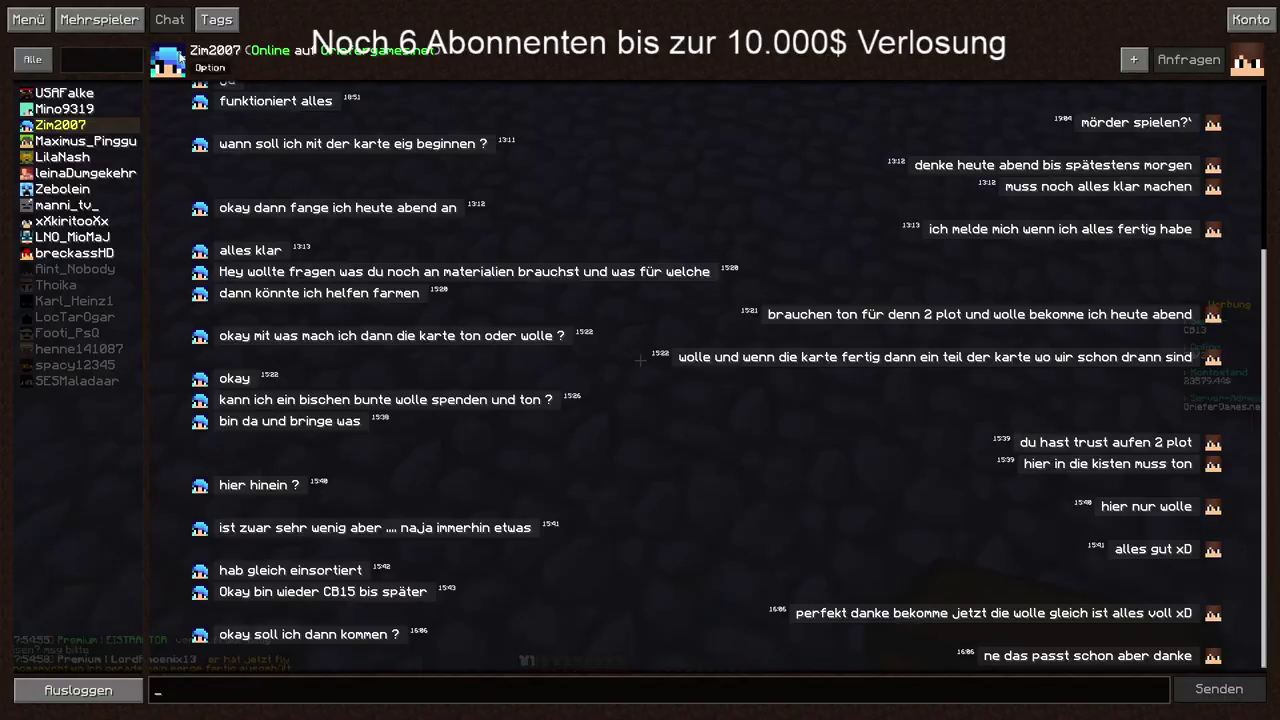
Switch to Minecraft, leave the multiplayer server and load the singleplayer world
left_click(28, 19)
left_click(652, 329)
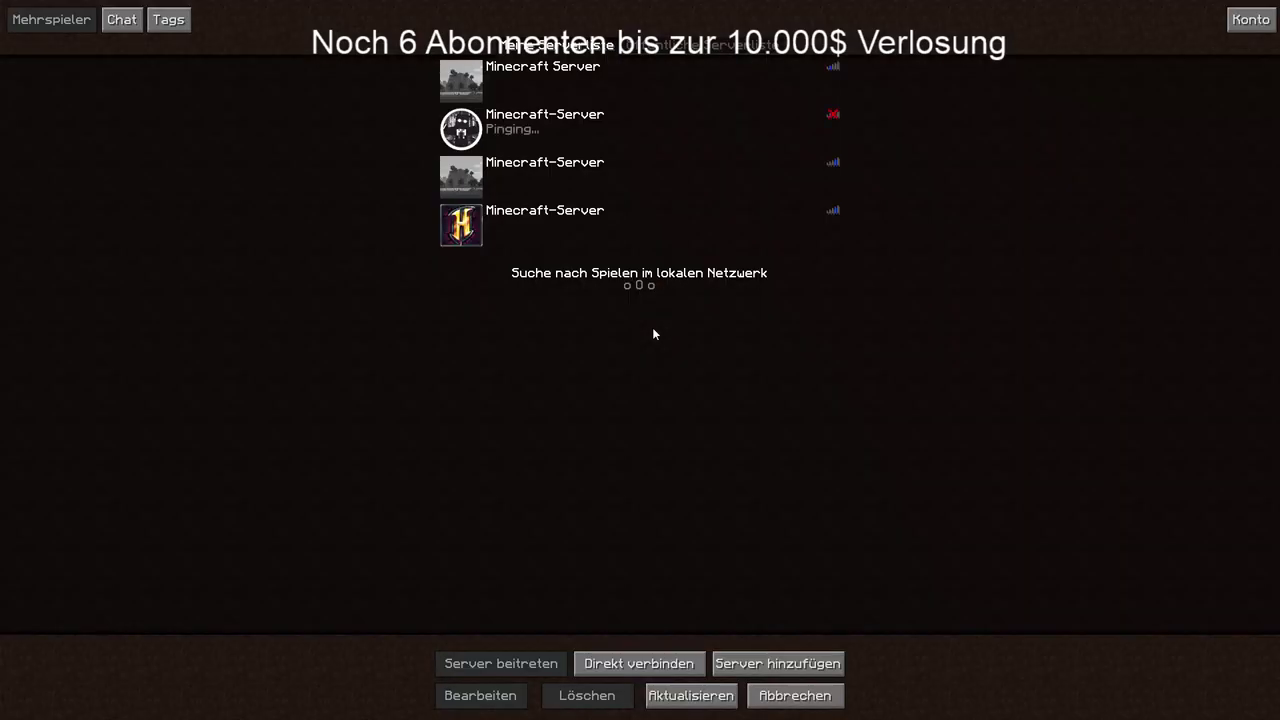
left_click(113, 25)
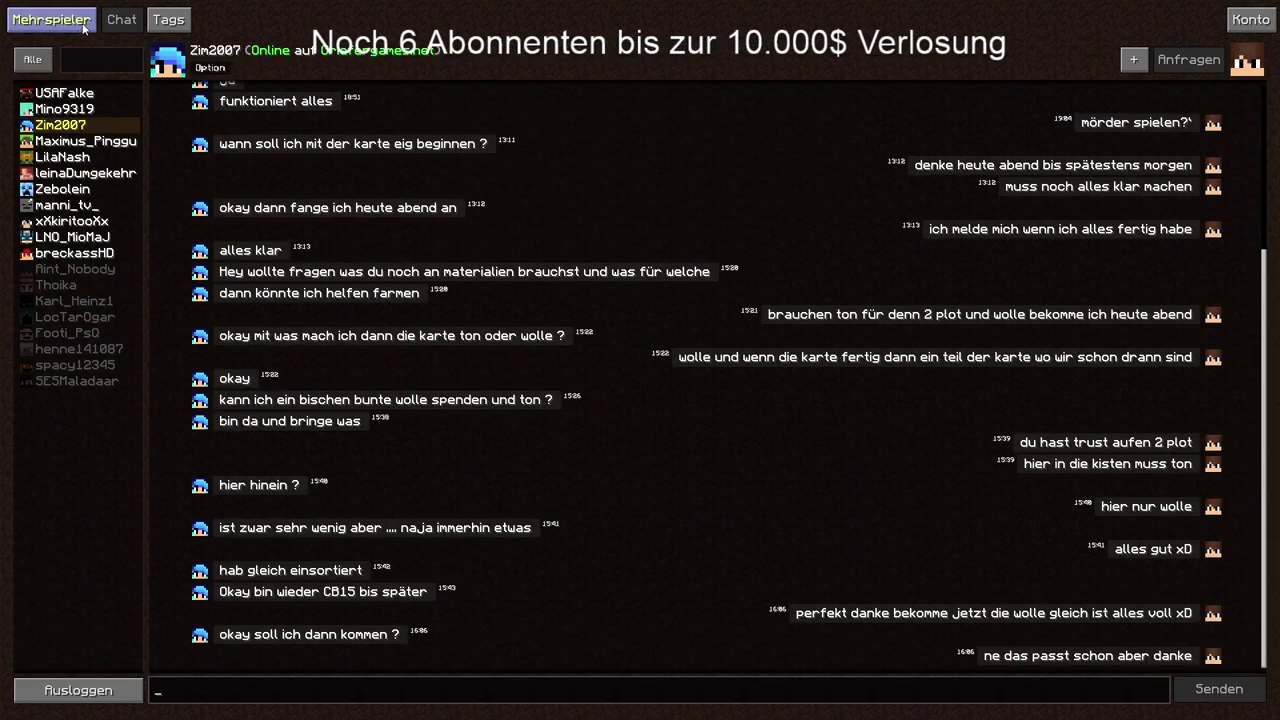
left_click(50, 19)
left_click(797, 697)
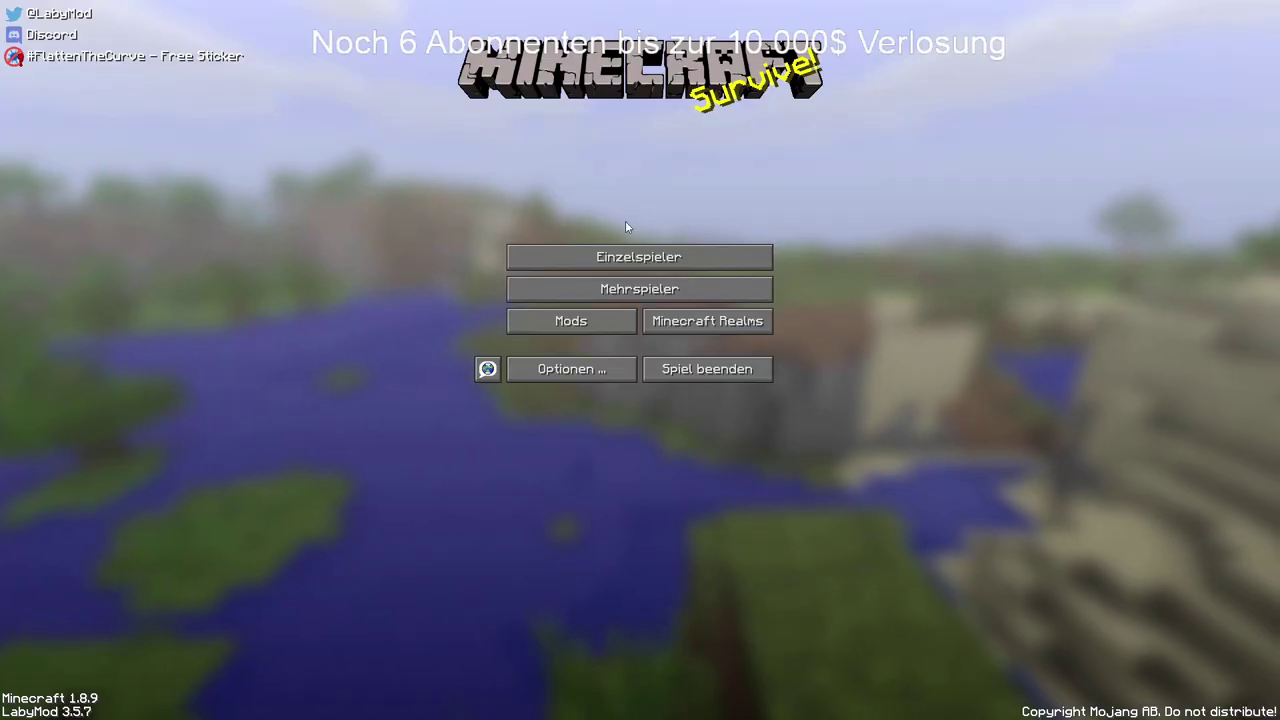
left_click(614, 262)
double_click(581, 117)
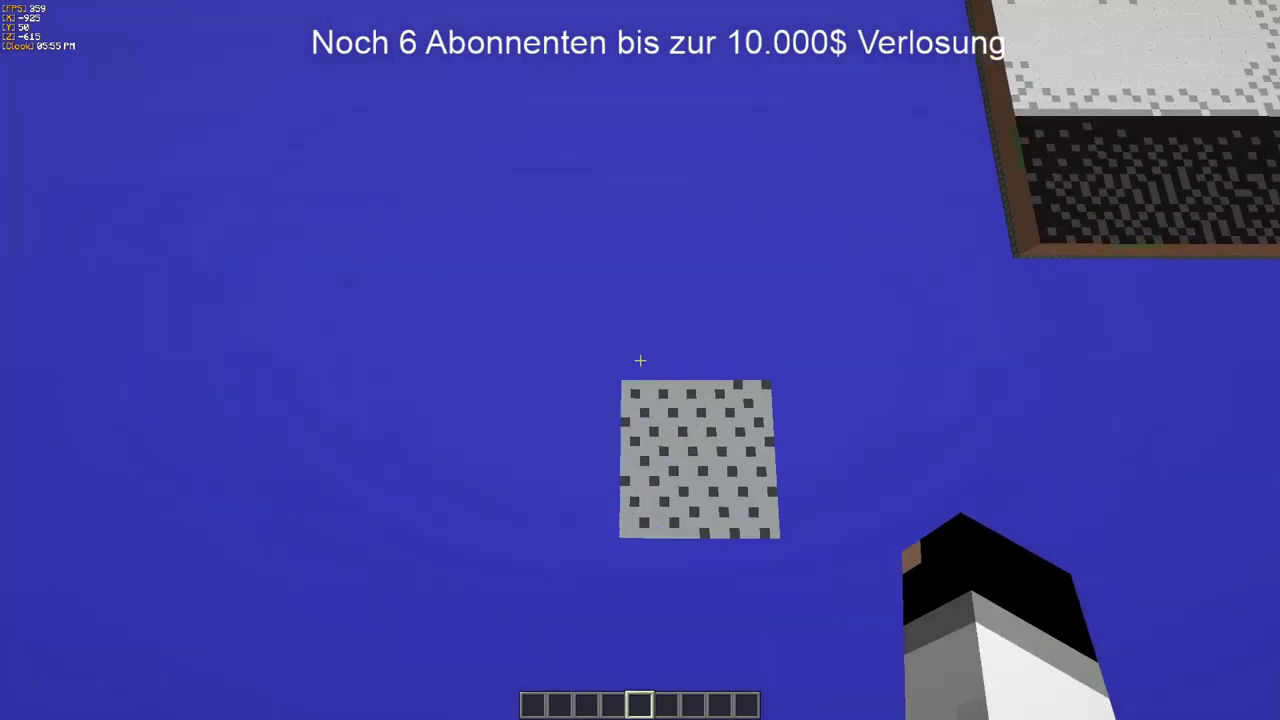
Take a wooden axe from the creative inventory's tools, put it in the first hotbar slot and equip it
key("w")
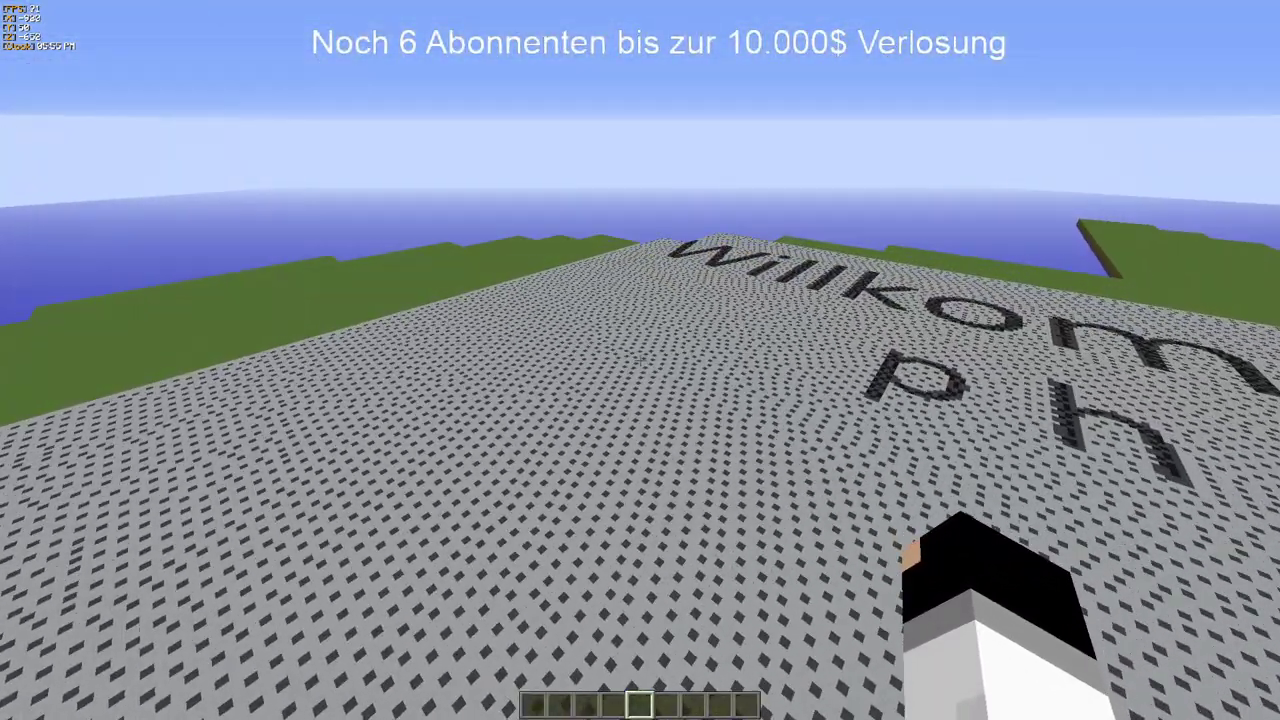
key("e")
left_click(745, 254)
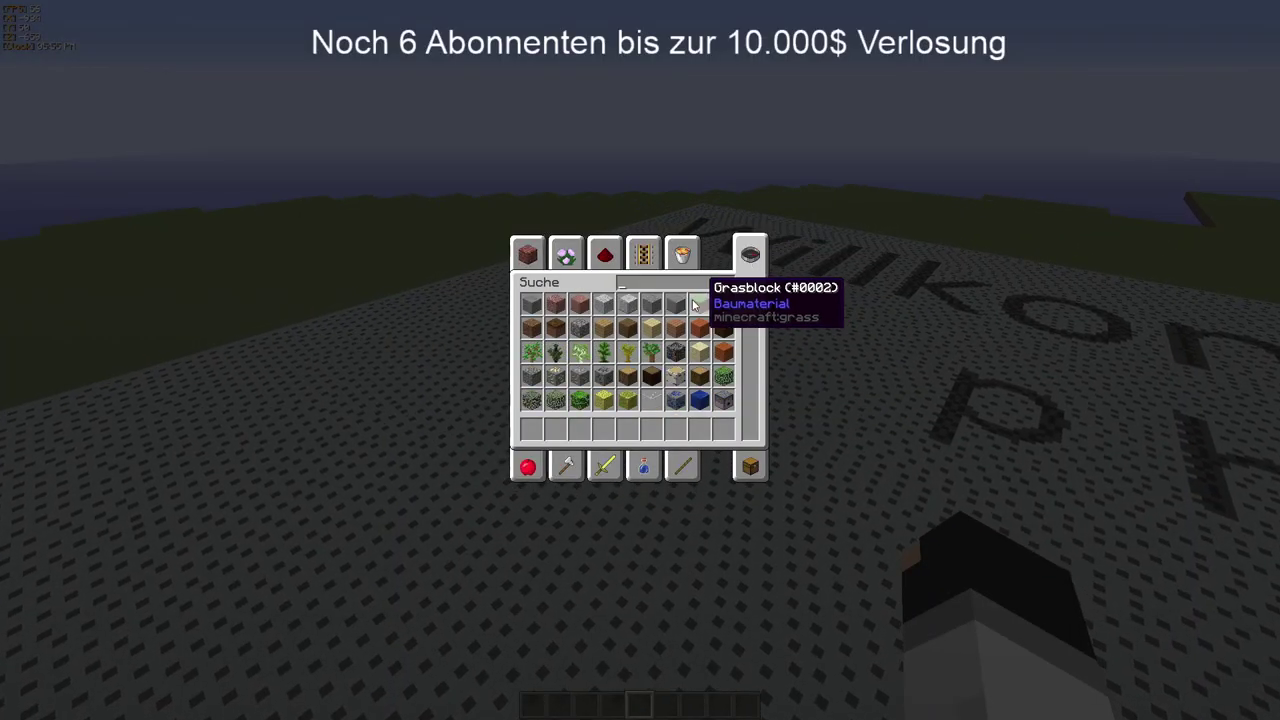
left_click(563, 467)
left_click(676, 303)
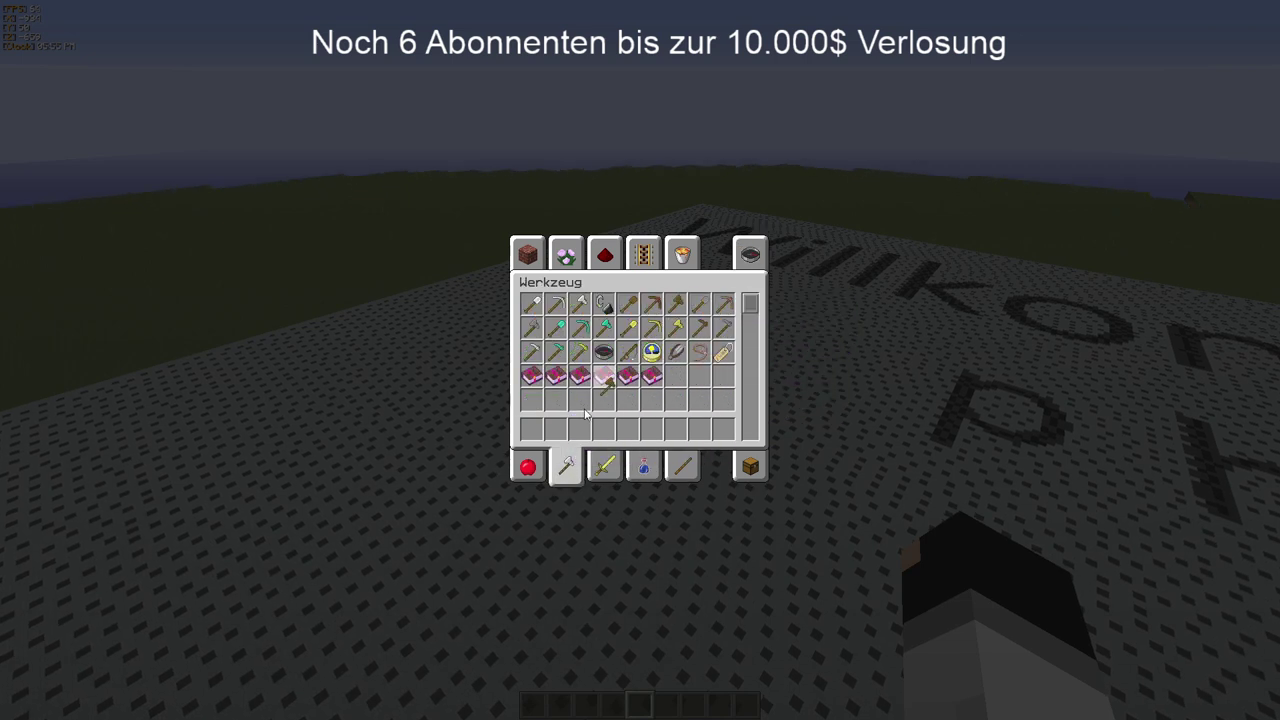
left_click(531, 430)
key("e")
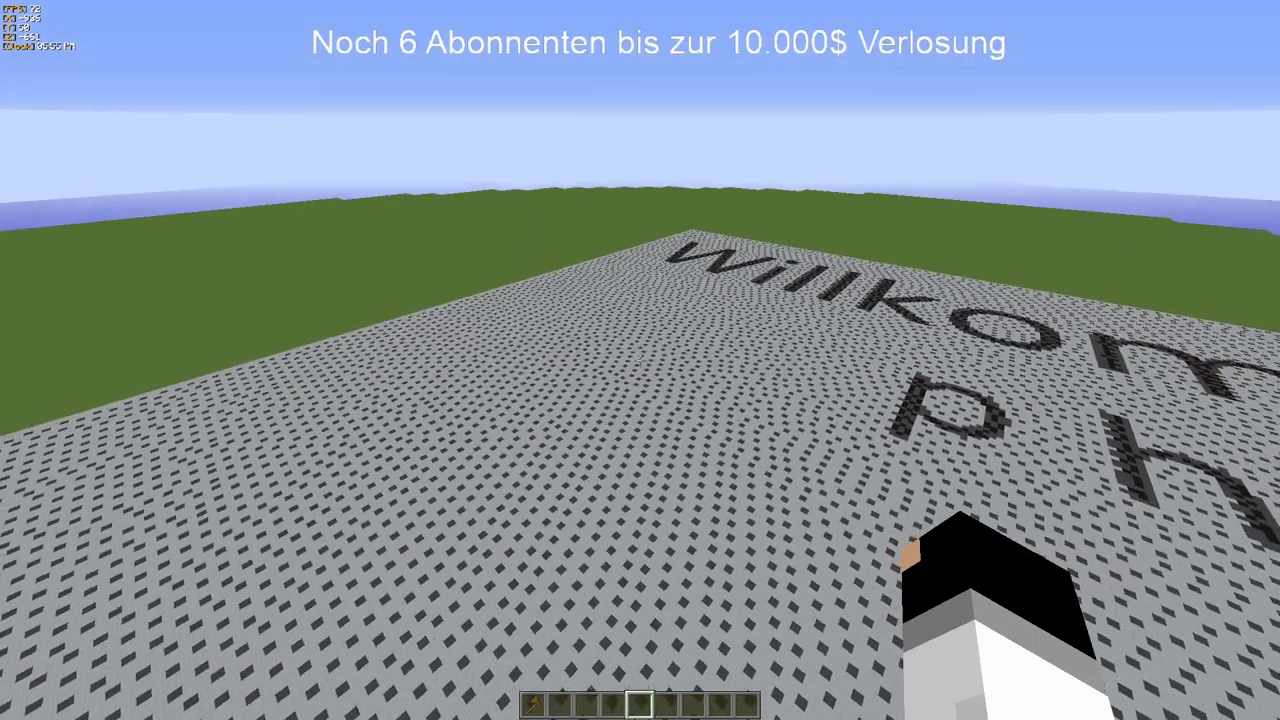
key("1")
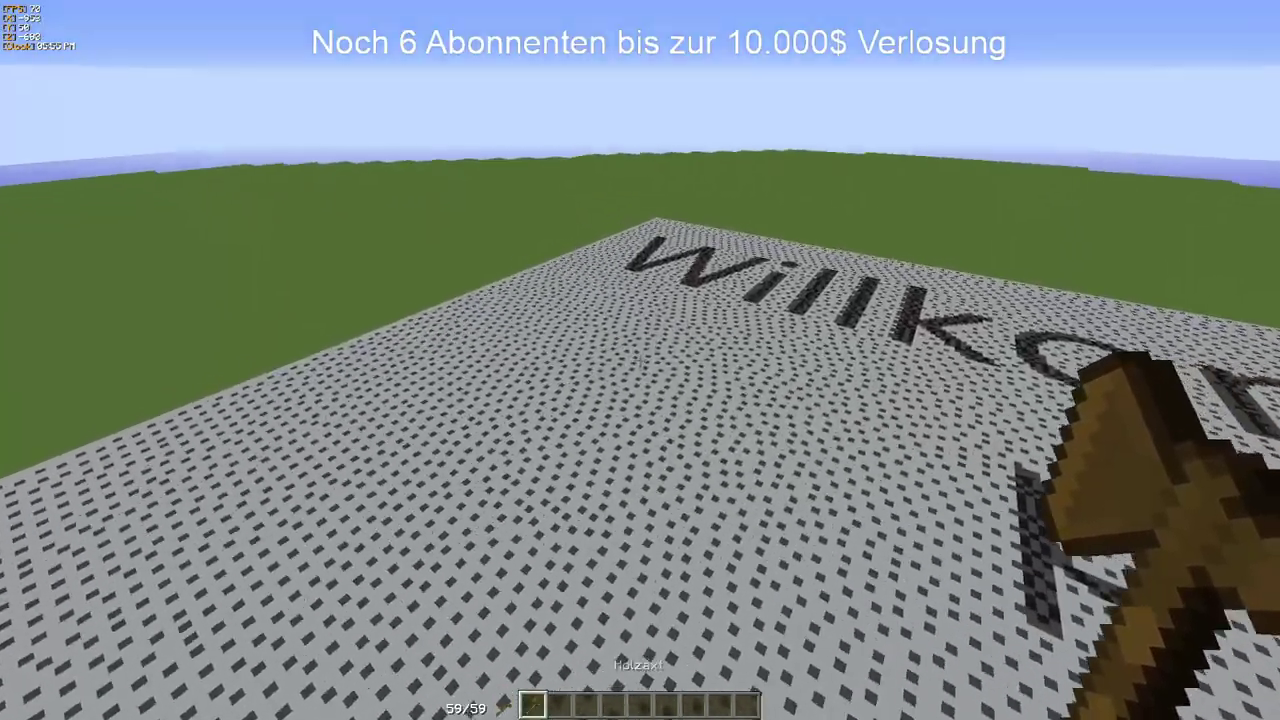
Fly to the far corner of the wool map beyond the Willkommen lettering and set the first WorldEdit position there
key("shift")
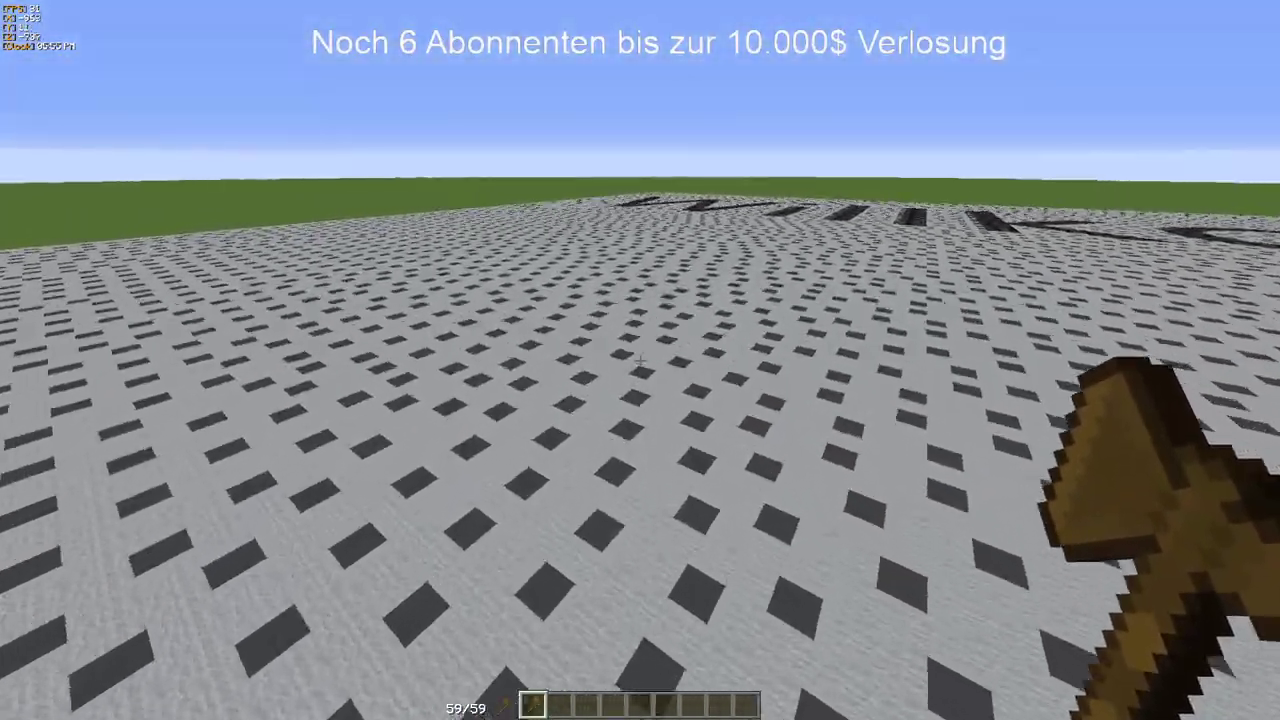
key("w")
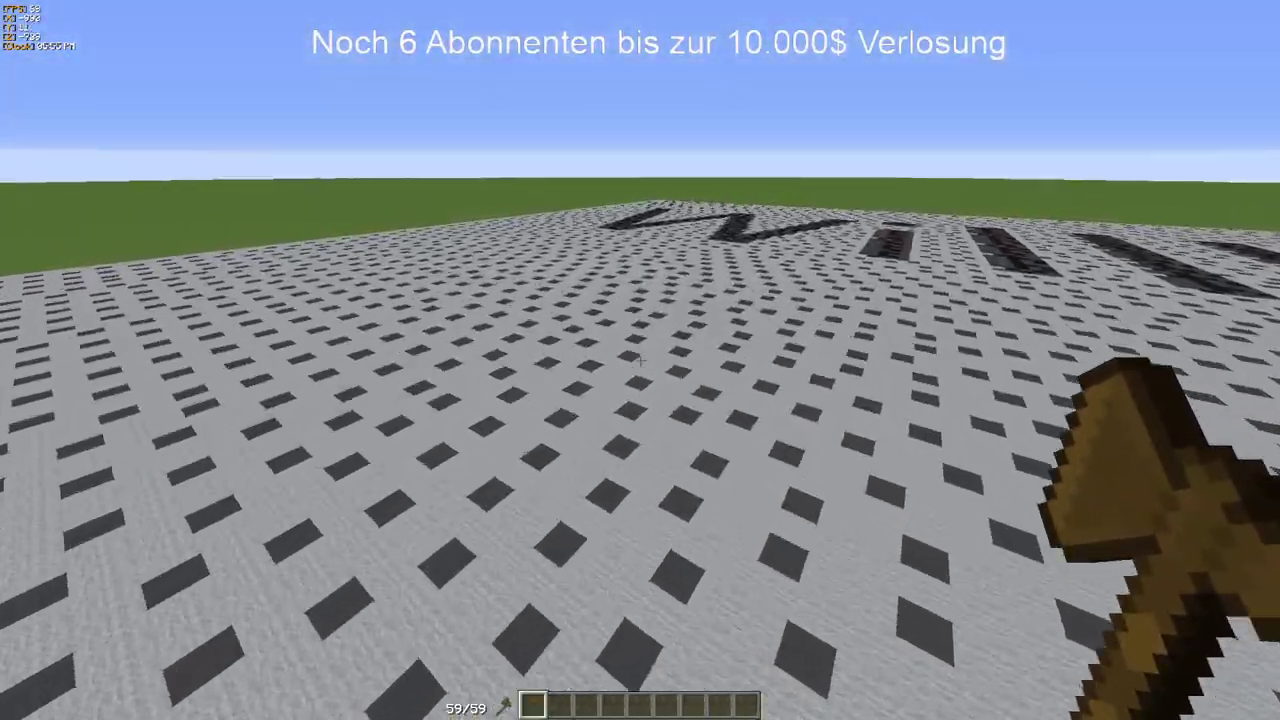
key("w")
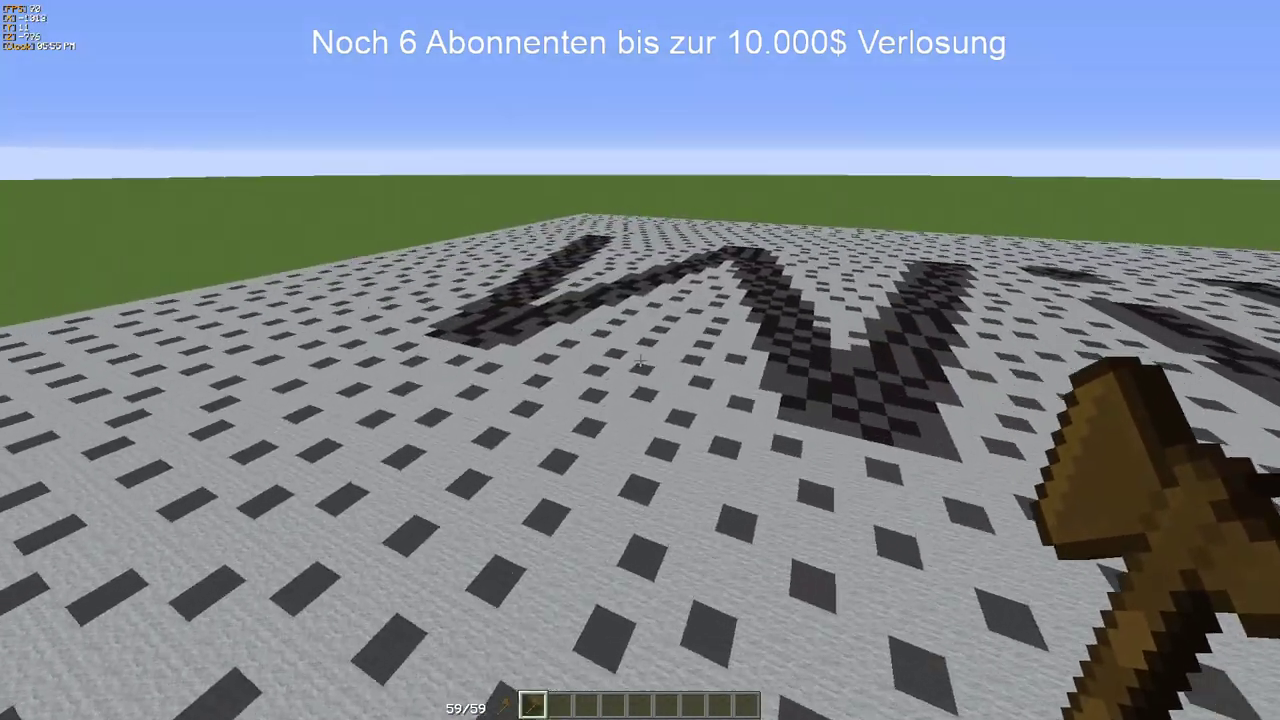
key("w")
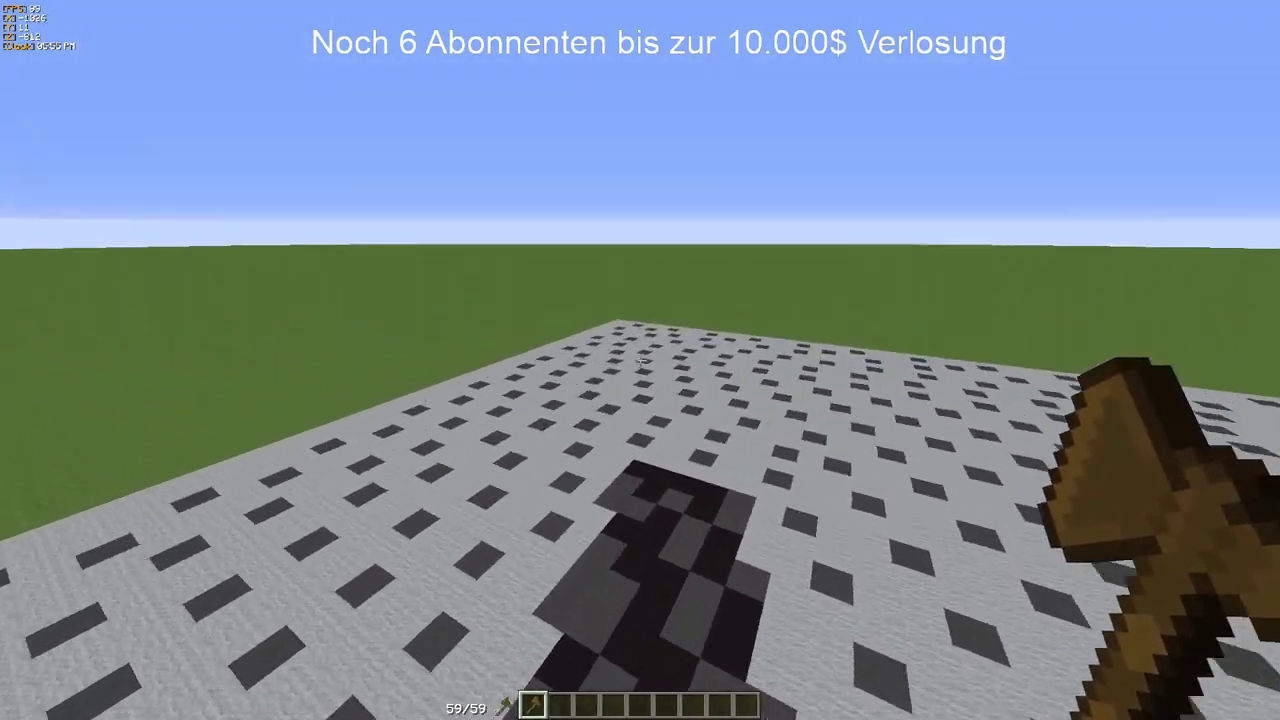
key("w")
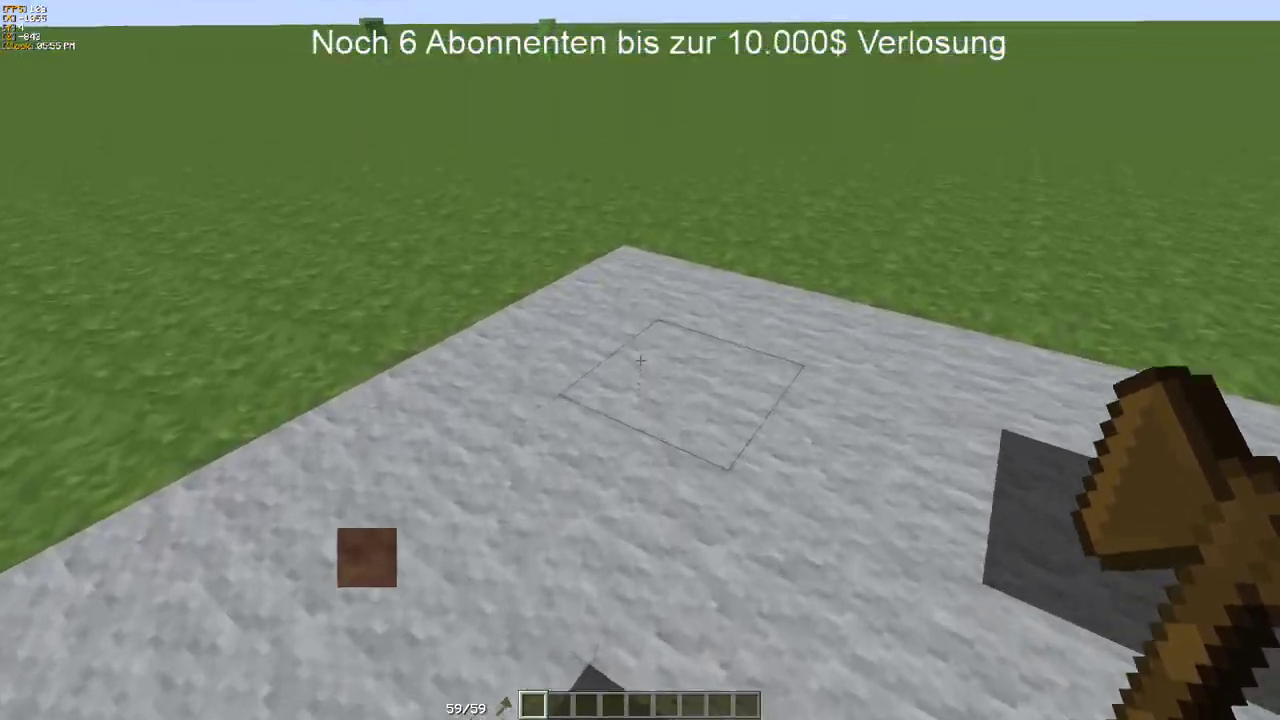
left_click(640, 360)
Fly back across the wool map away from the first WorldEdit position
key("w")
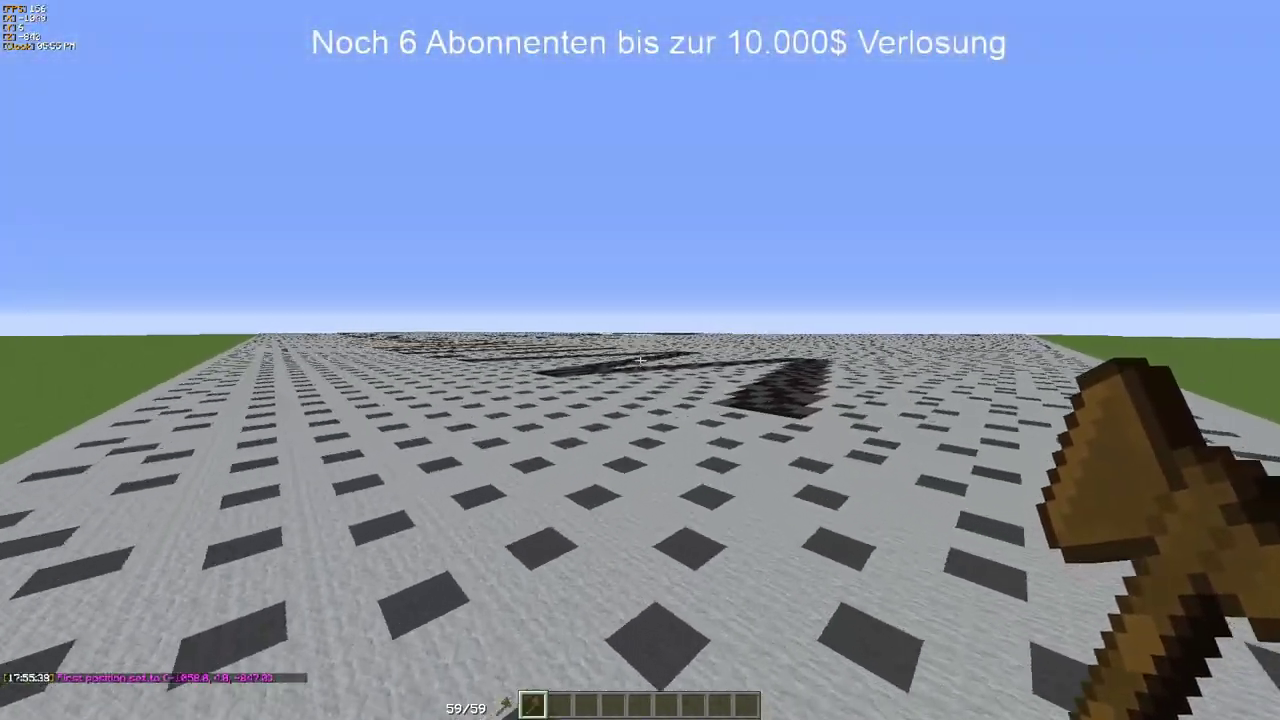